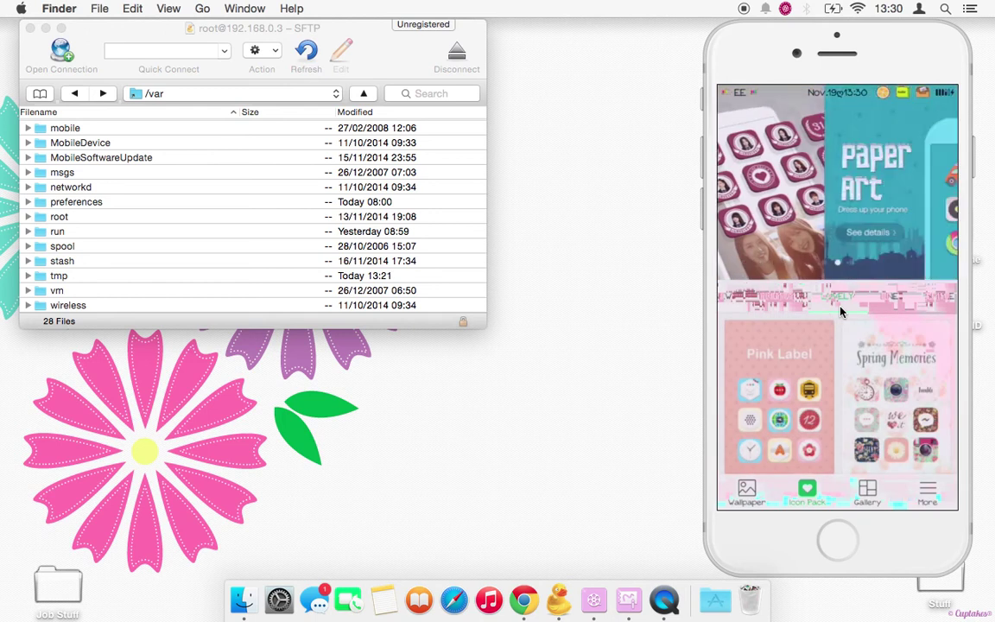
- Go to LINE Deco's More page to find the Safari and phone webclip icons
{"action": "left_click", "coordinate": [927, 496]}
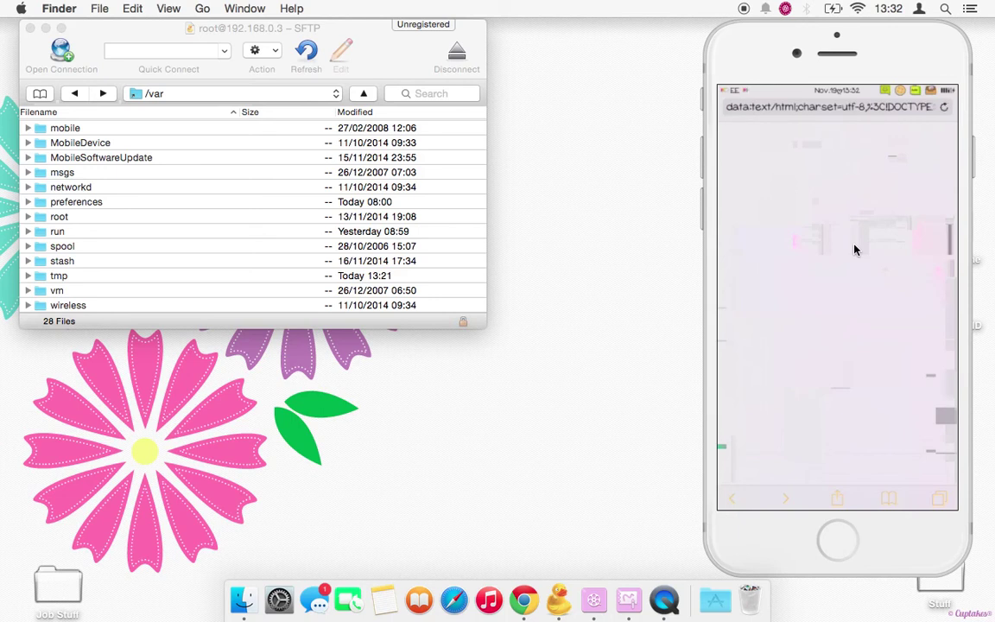
- Bring up the share options to add the pink heart App Store shortcut to the home screen
{"action": "left_click", "coordinate": [834, 508]}
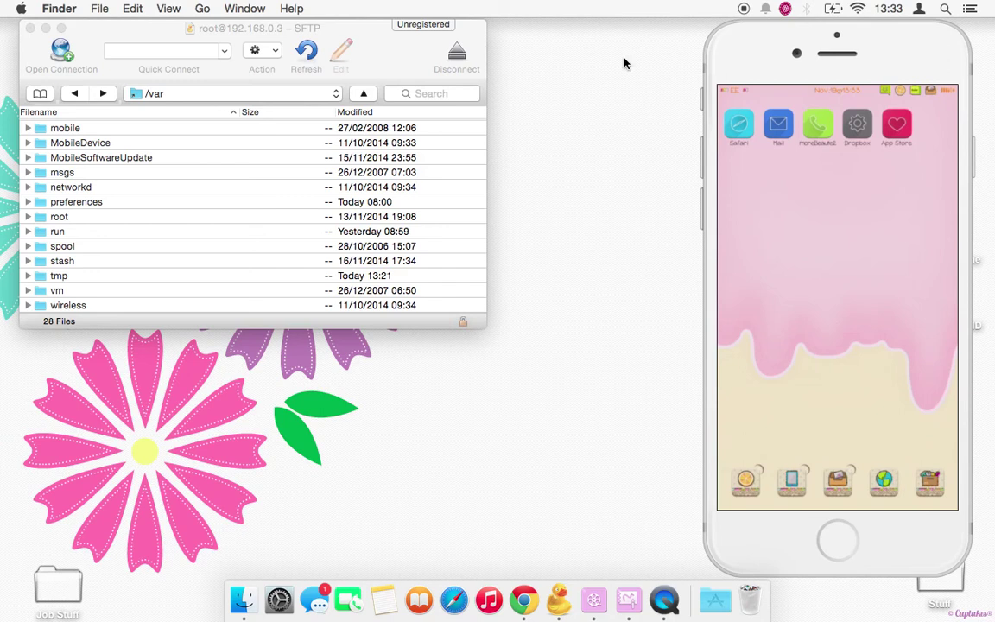
- Browse the SFTP listing through mobile and Library into WebClips, and scroll its 22 webclip entries
{"action": "left_click", "coordinate": [352, 43]}
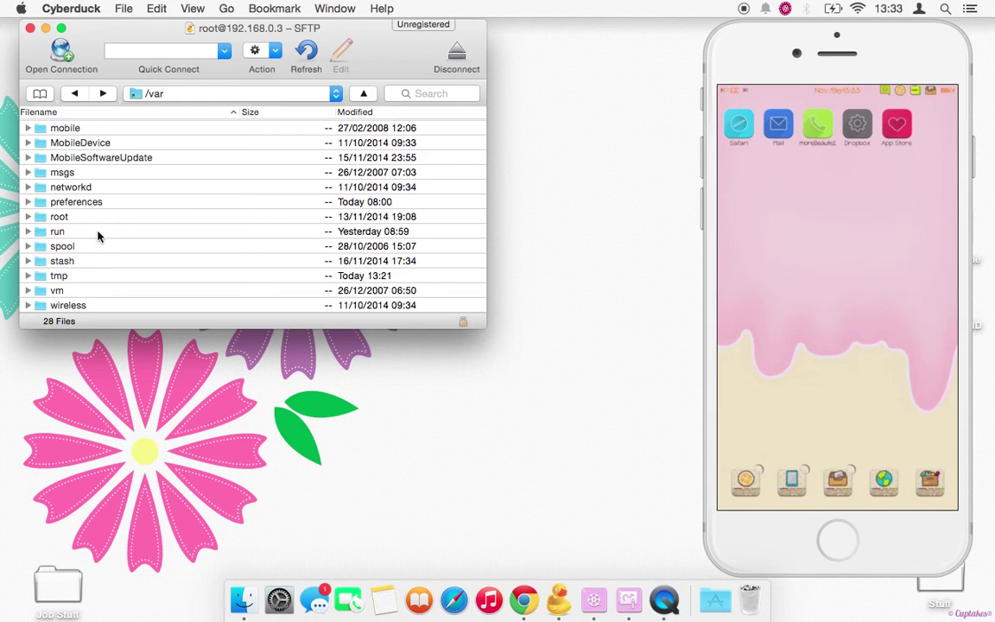
{"action": "scroll", "coordinate": [98, 235], "scroll_direction": "up", "scroll_amount": 2}
{"action": "double_click", "coordinate": [89, 140]}
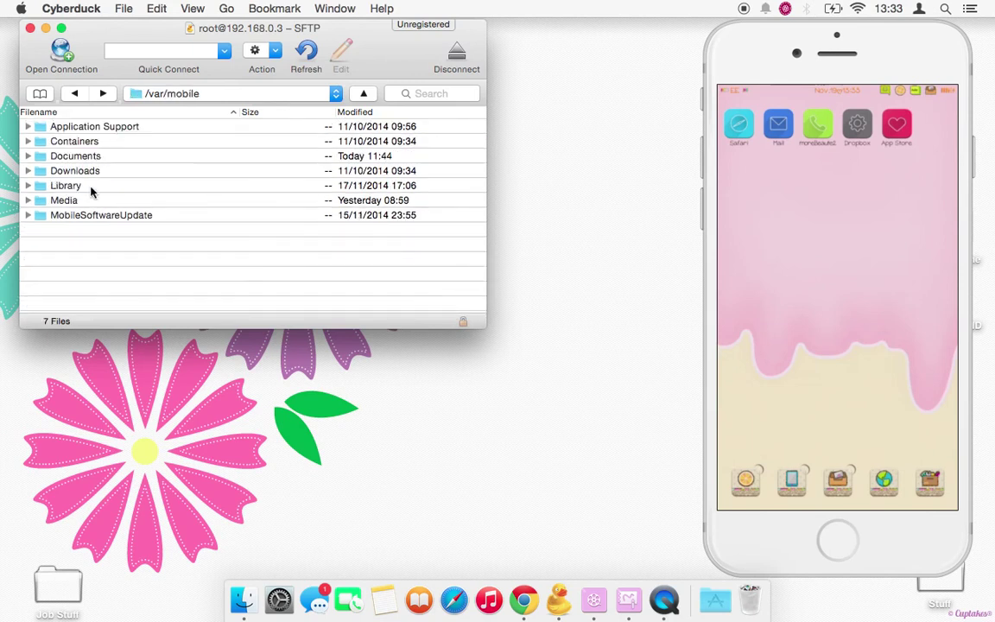
{"action": "double_click", "coordinate": [91, 188]}
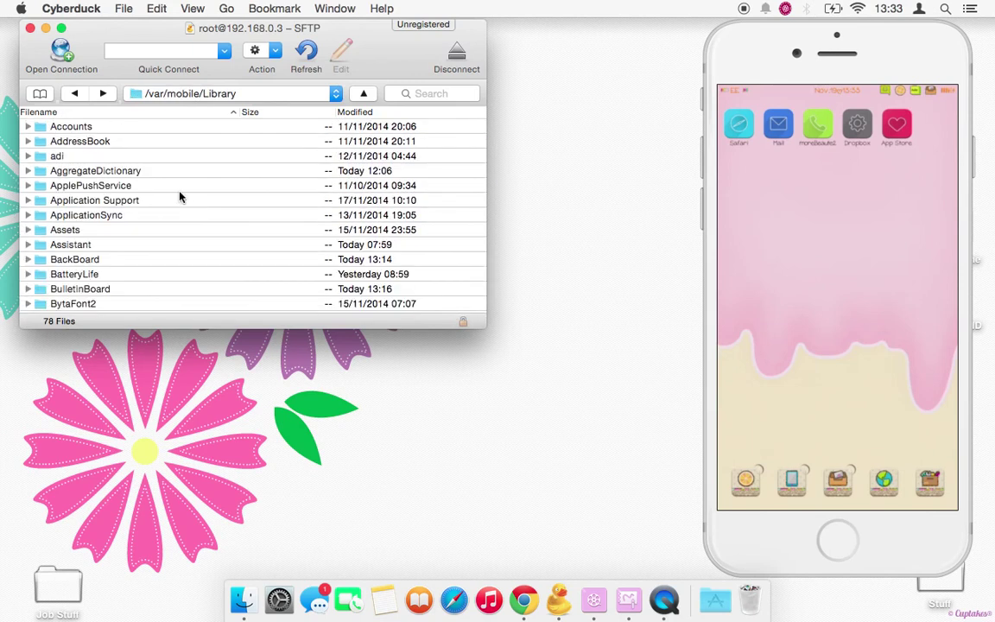
{"action": "scroll", "coordinate": [187, 230], "scroll_direction": "down", "scroll_amount": 10}
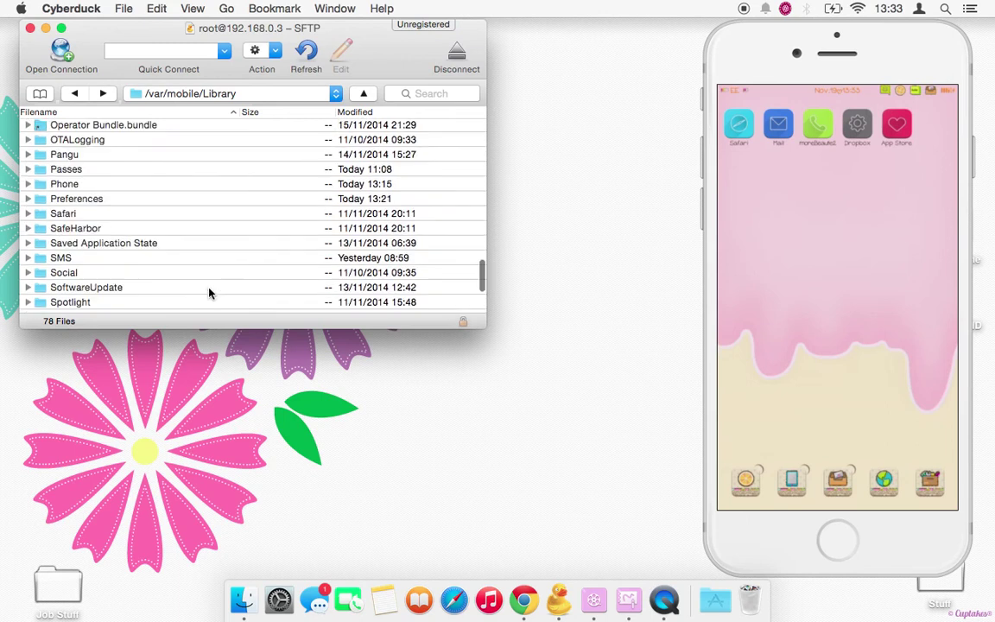
{"action": "scroll", "coordinate": [209, 293], "scroll_direction": "down", "scroll_amount": 3}
{"action": "double_click", "coordinate": [180, 290]}
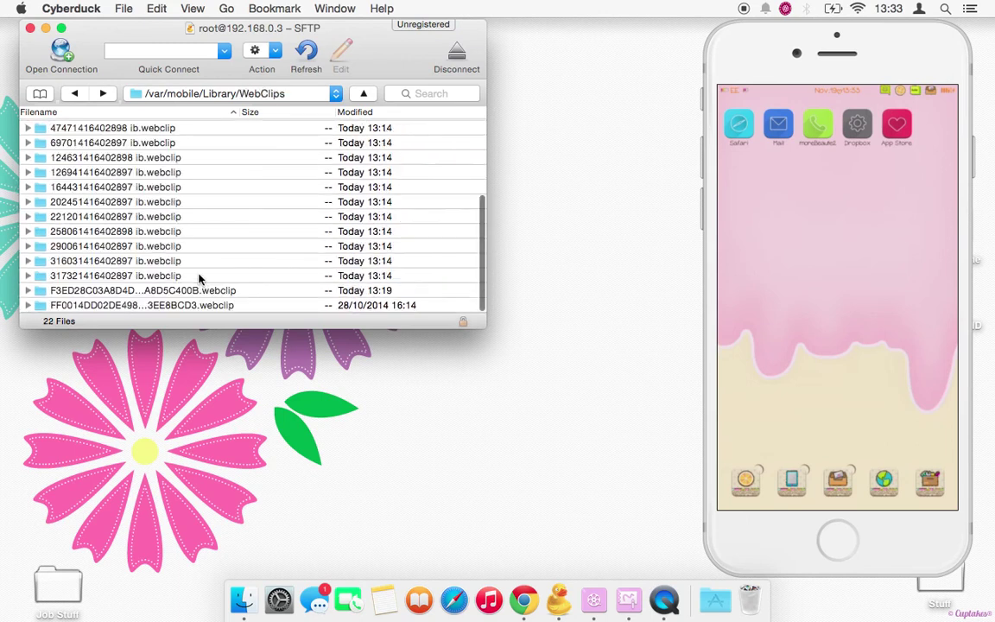
{"action": "scroll", "coordinate": [194, 183], "scroll_direction": "down", "scroll_amount": 1}
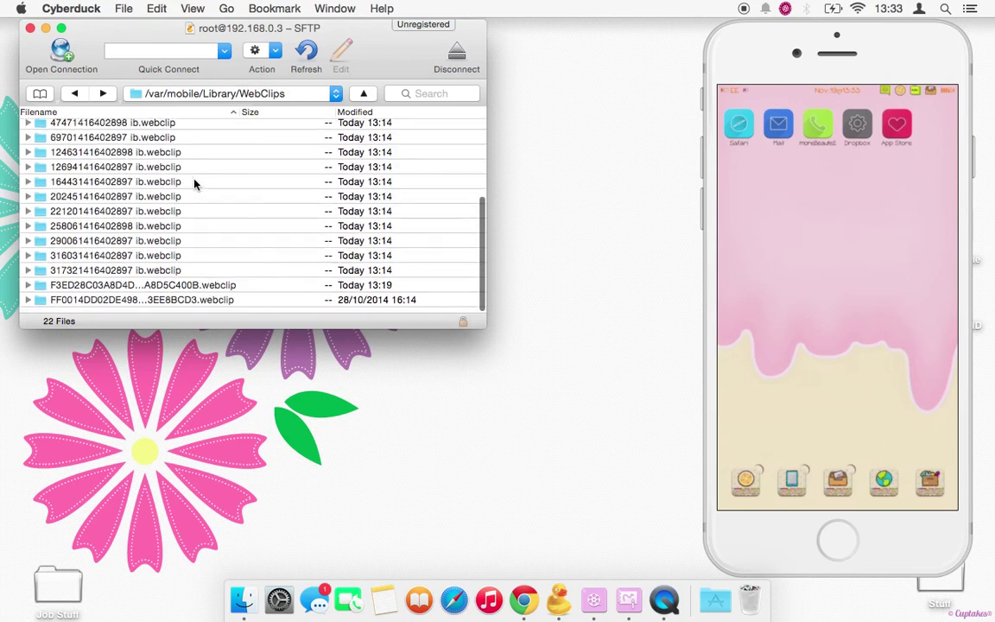
{"action": "scroll", "coordinate": [195, 183], "scroll_direction": "up", "scroll_amount": 4}
{"action": "scroll", "coordinate": [195, 183], "scroll_direction": "up", "scroll_amount": 2}
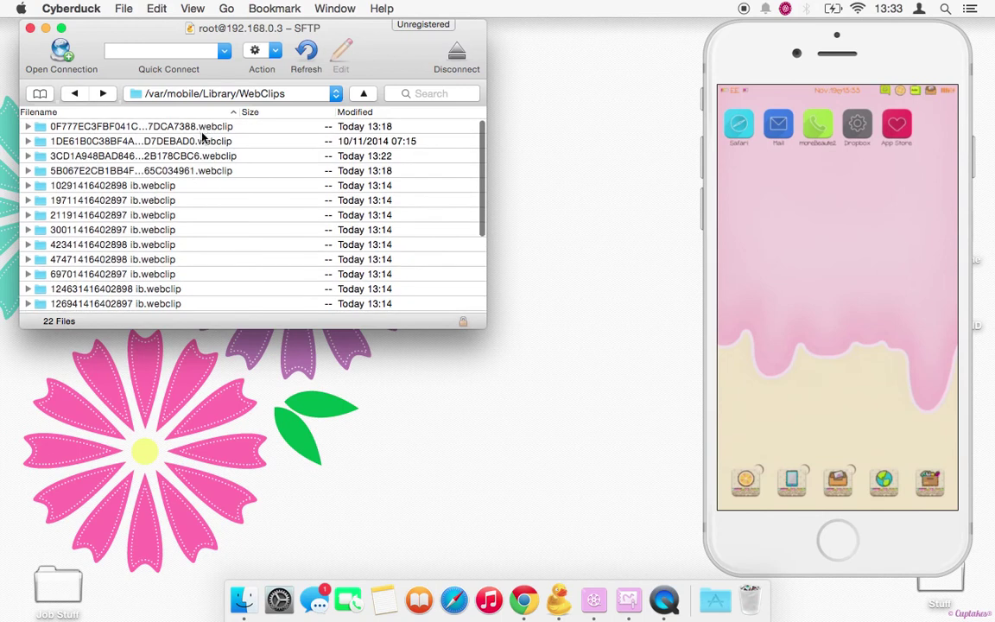
{"action": "scroll", "coordinate": [207, 195], "scroll_direction": "down", "scroll_amount": 1}
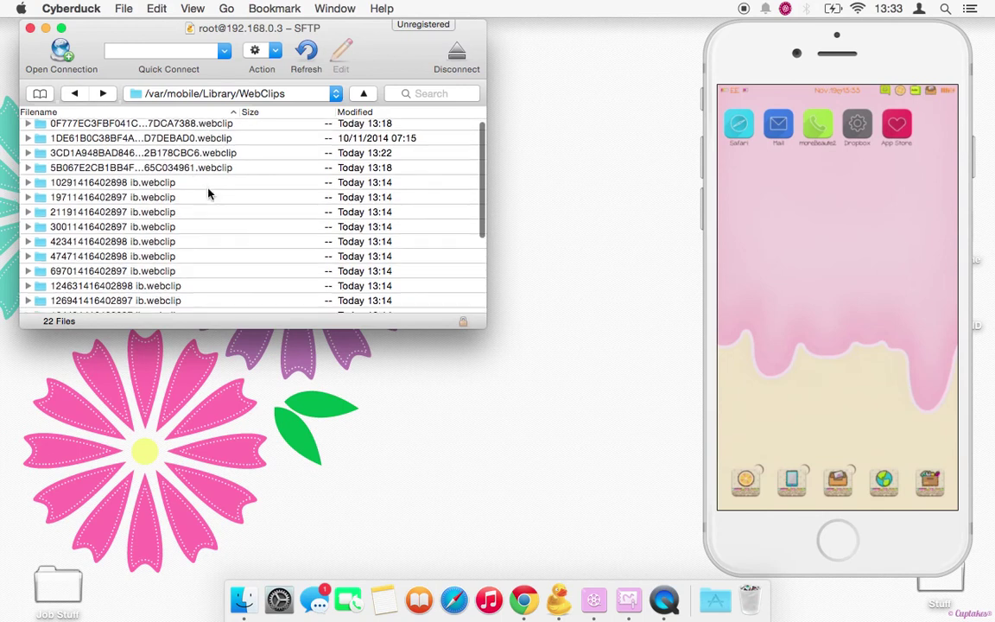
{"action": "scroll", "coordinate": [207, 194], "scroll_direction": "down", "scroll_amount": 1}
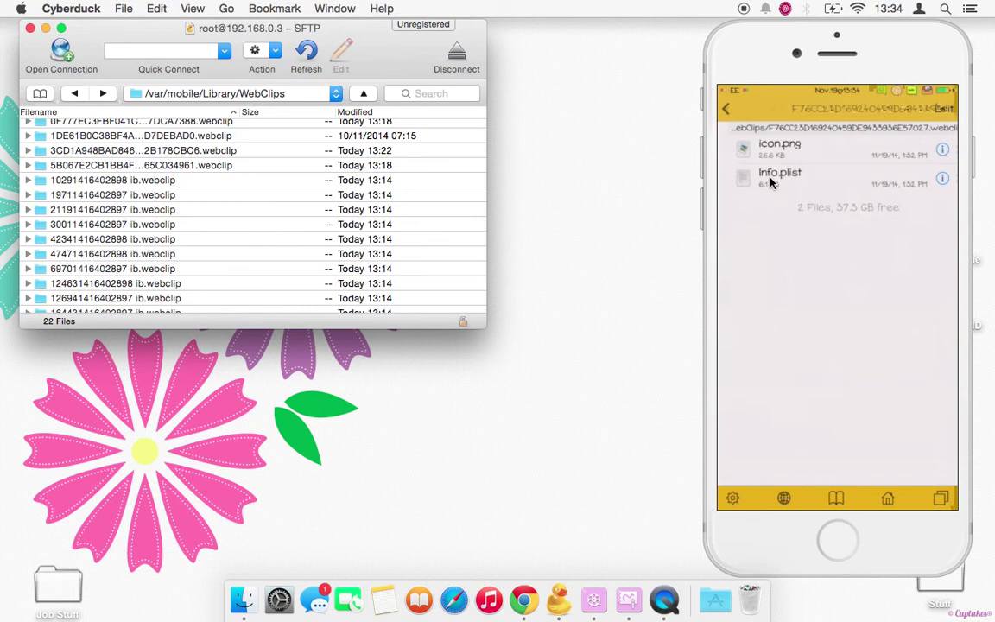
- Return focus from iFile to the Mac desktop
{"action": "left_click", "coordinate": [614, 109]}
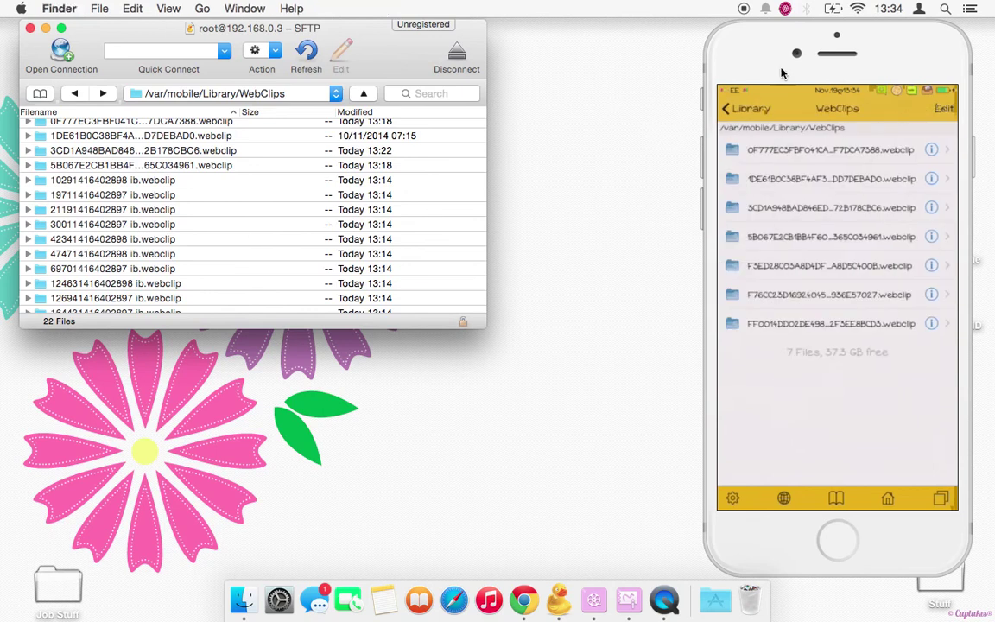
- Move the phone mirror window aside and open the lines folder on the desktop
{"action": "left_click_drag", "start_coordinate": [765, 45], "coordinate": [863, 98]}
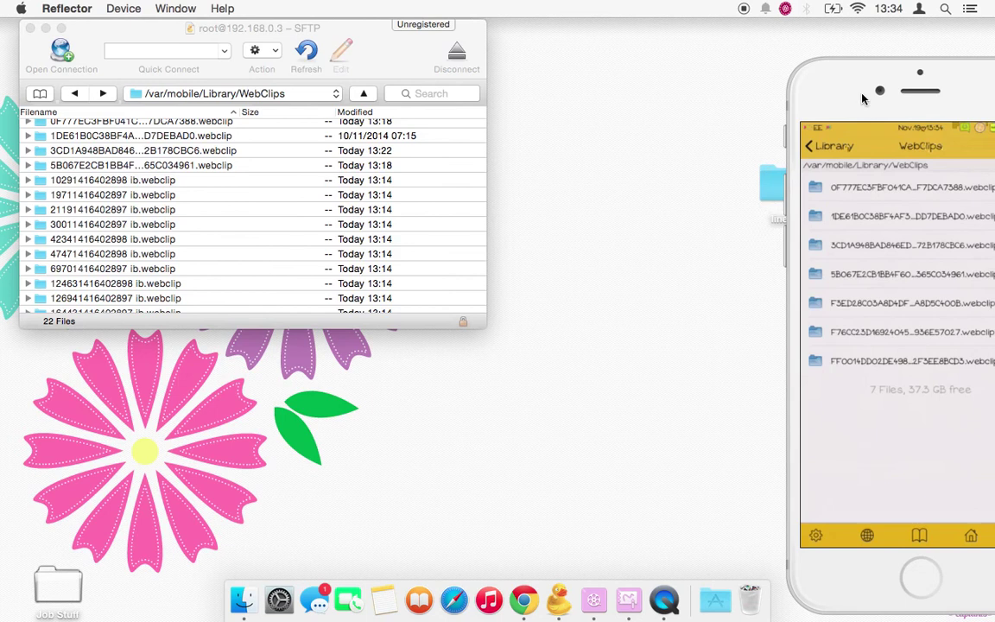
{"action": "left_click_drag", "start_coordinate": [764, 181], "coordinate": [577, 115]}
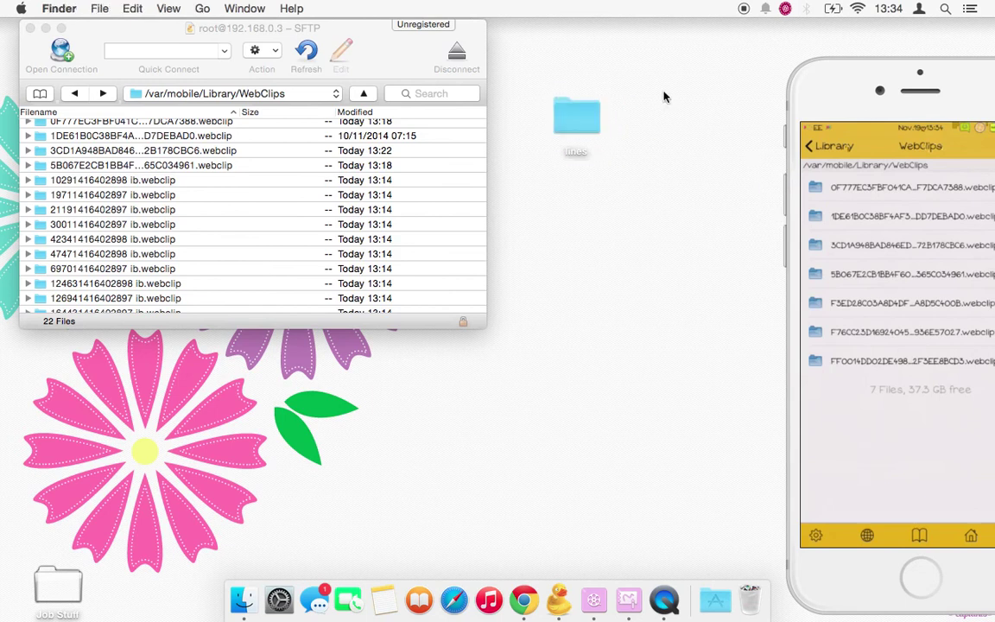
{"action": "left_click_drag", "start_coordinate": [862, 90], "coordinate": [796, 54]}
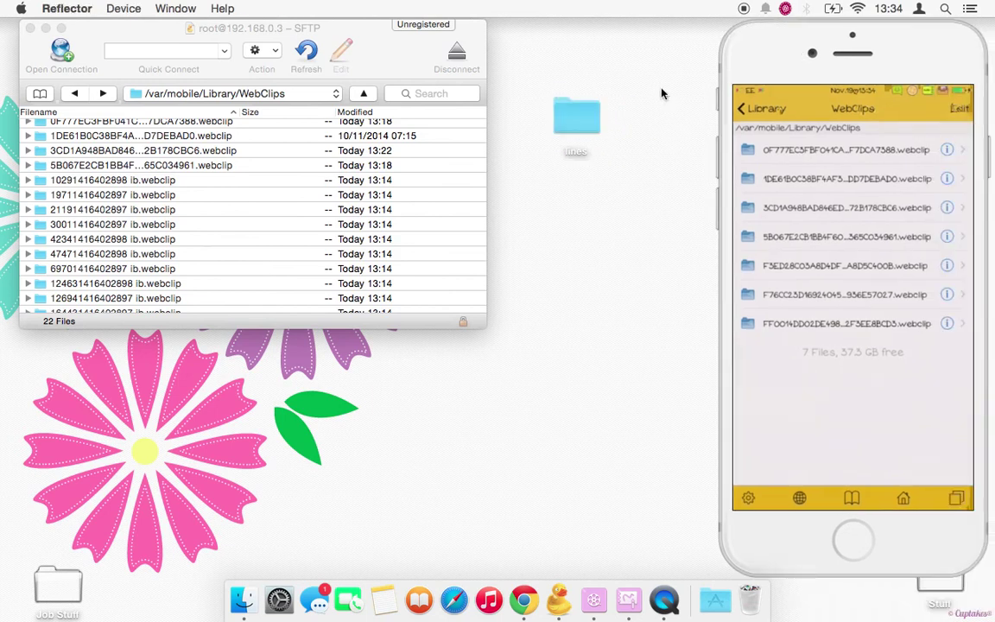
{"action": "left_click", "coordinate": [593, 117]}
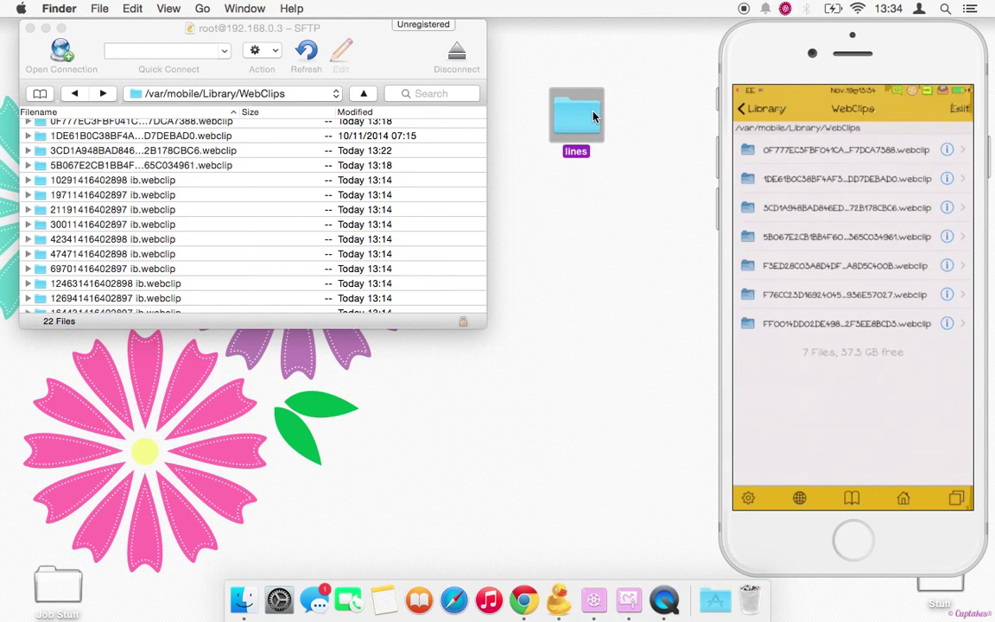
{"action": "double_click", "coordinate": [560, 121]}
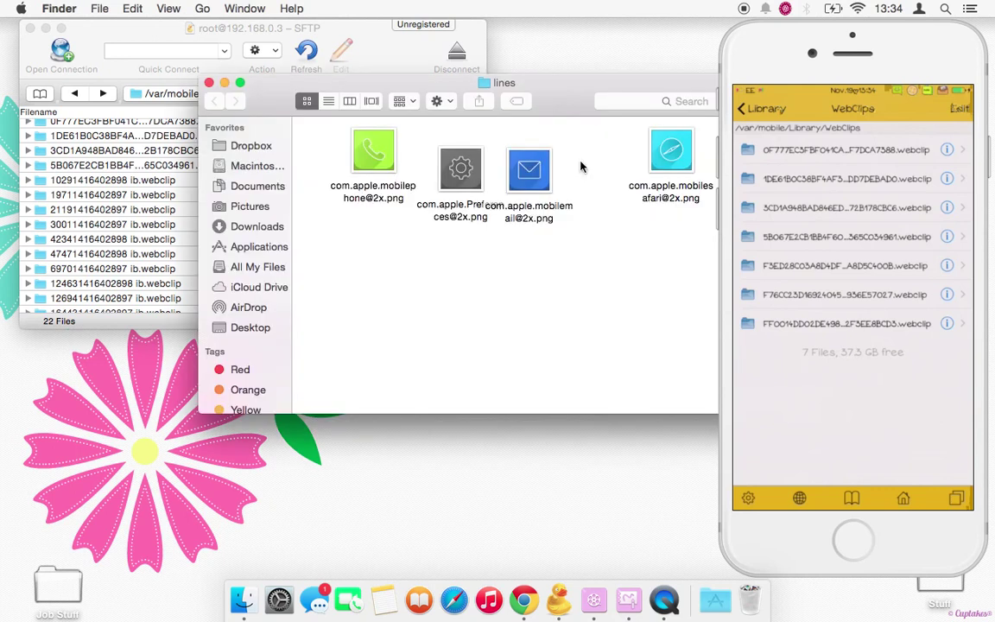
- Position and narrow the lines window so the Cyberduck SFTP list shows beside it
{"action": "left_click_drag", "start_coordinate": [550, 100], "coordinate": [546, 82]}
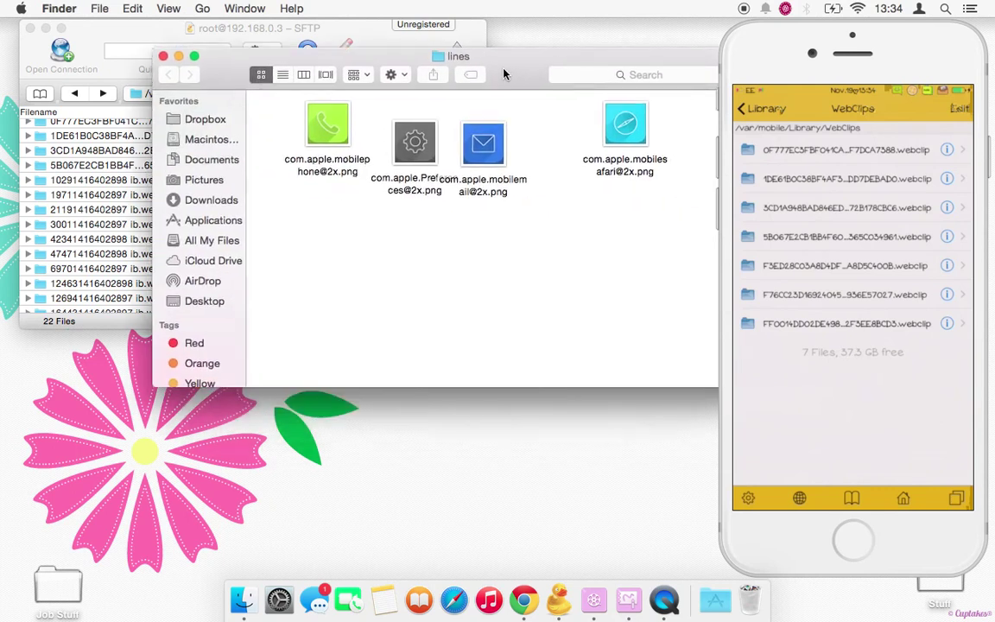
{"action": "left_click_drag", "start_coordinate": [504, 74], "coordinate": [480, 63]}
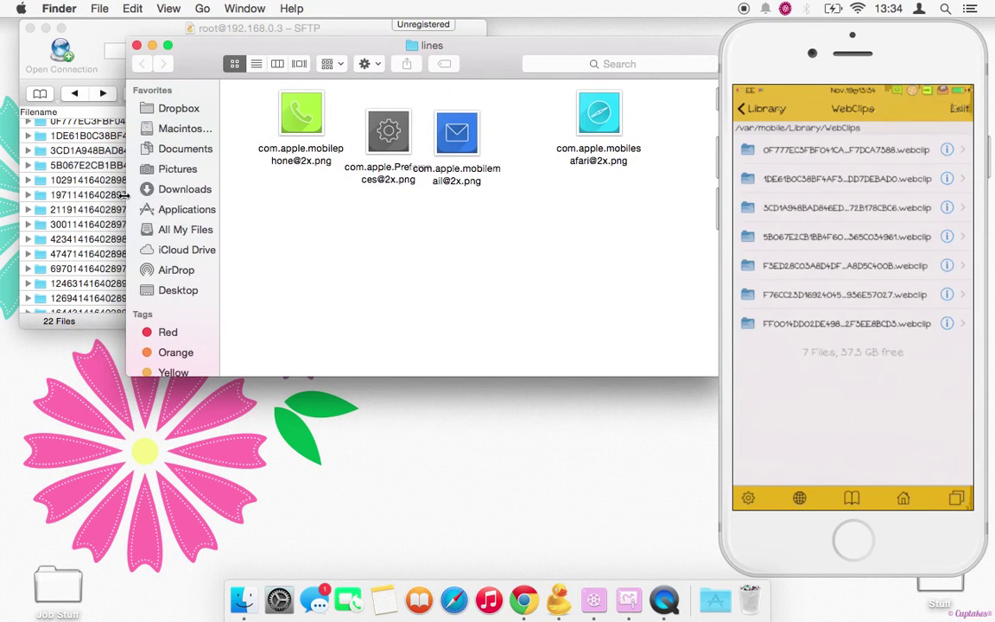
{"action": "left_click_drag", "start_coordinate": [126, 196], "coordinate": [383, 195]}
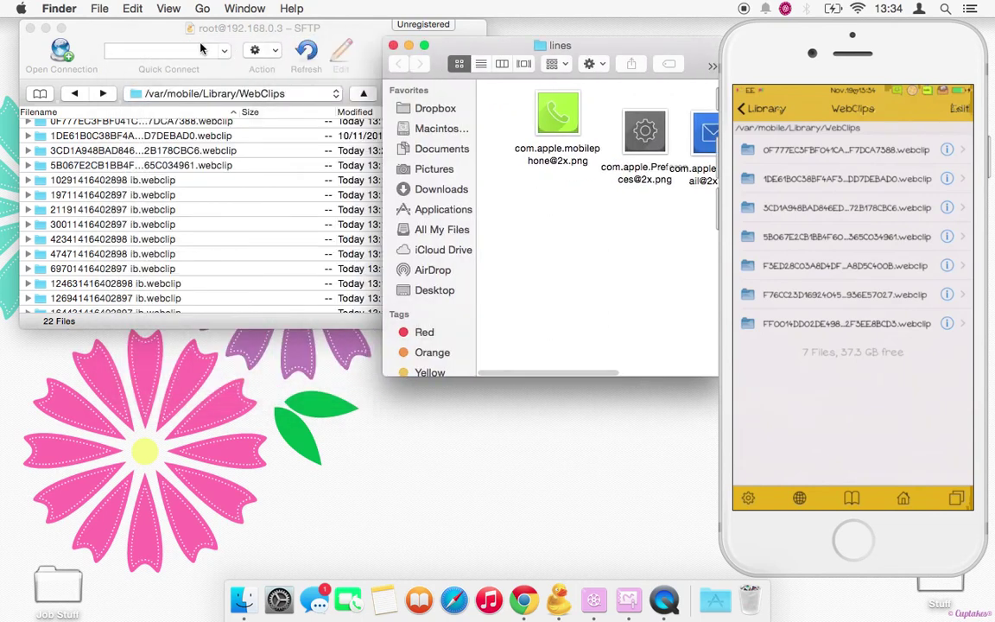
{"action": "mouse_move", "coordinate": [165, 37]}
{"action": "left_mouse_down"}
{"action": "mouse_move", "coordinate": [145, 36]}
{"action": "mouse_move", "coordinate": [153, 42]}
{"action": "left_mouse_up"}
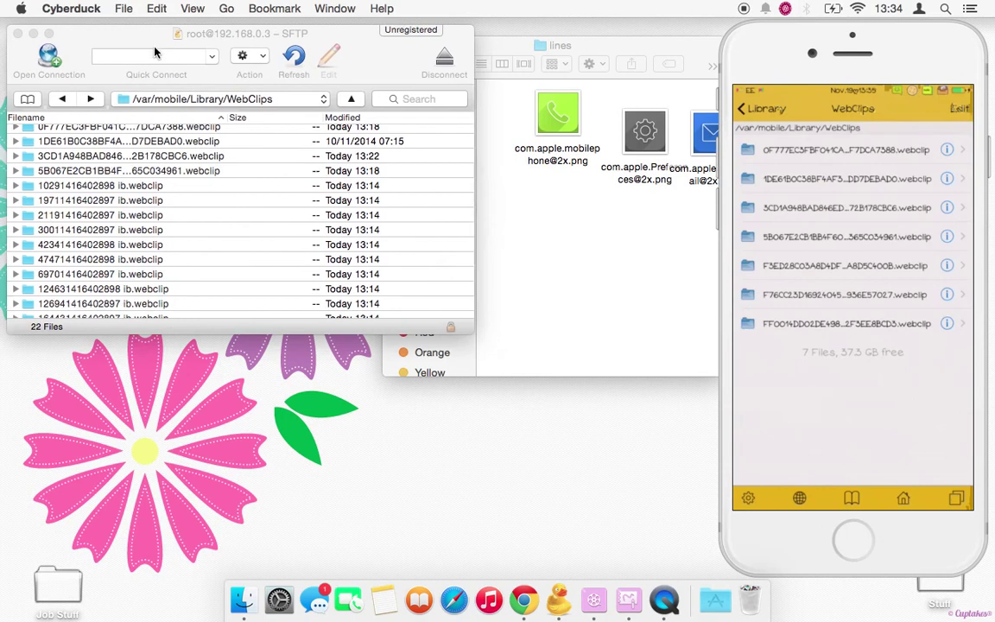
- Reload the WebClips listing to seven webclips and open the newest F76CC23D… webclip folder
{"action": "left_click", "coordinate": [62, 99]}
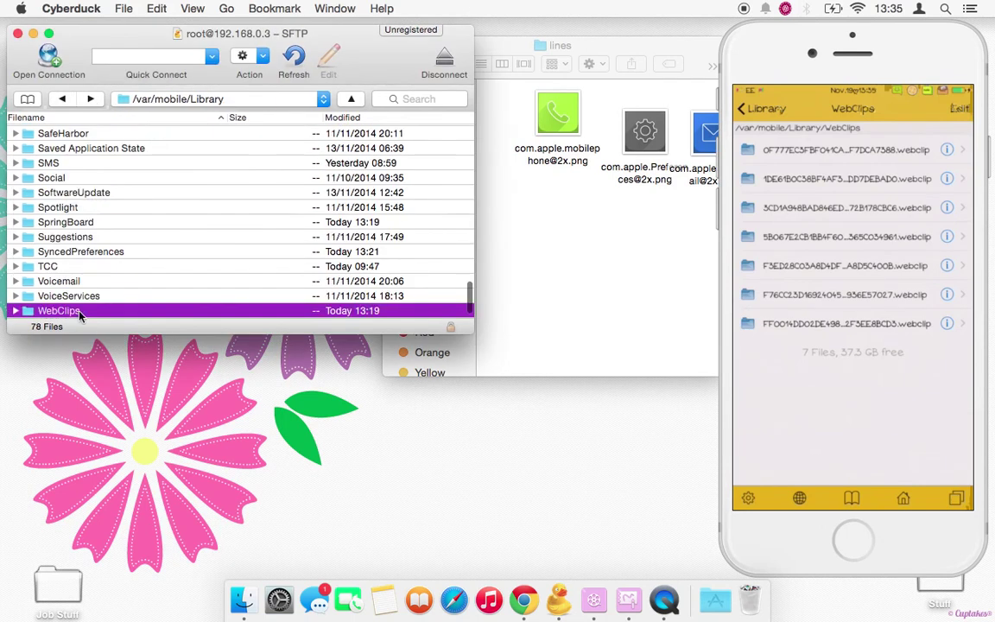
{"action": "key", "text": "cmd+Down"}
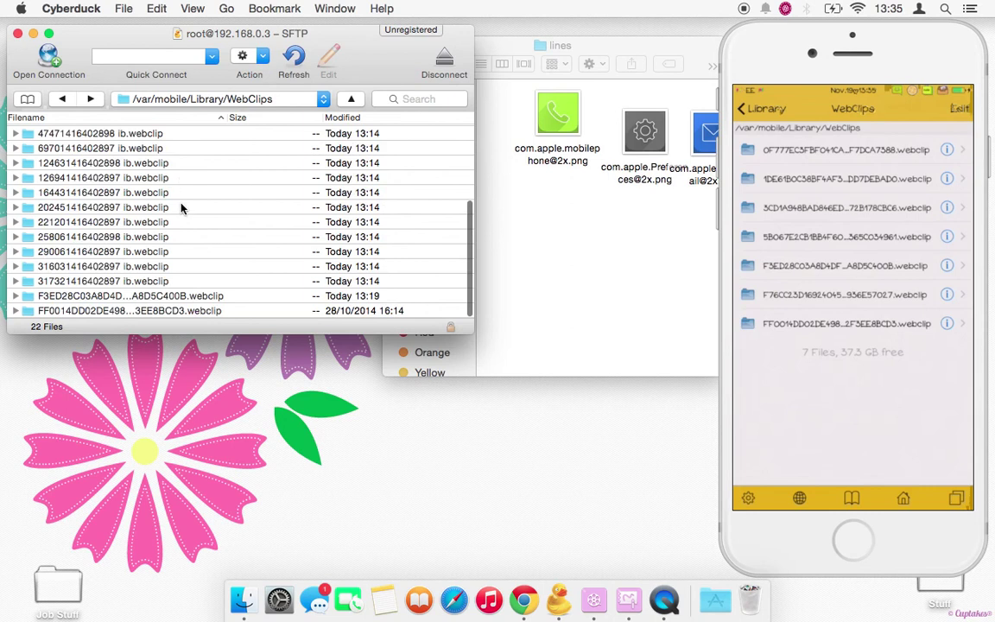
{"action": "scroll", "coordinate": [178, 215], "scroll_direction": "up", "scroll_amount": 5}
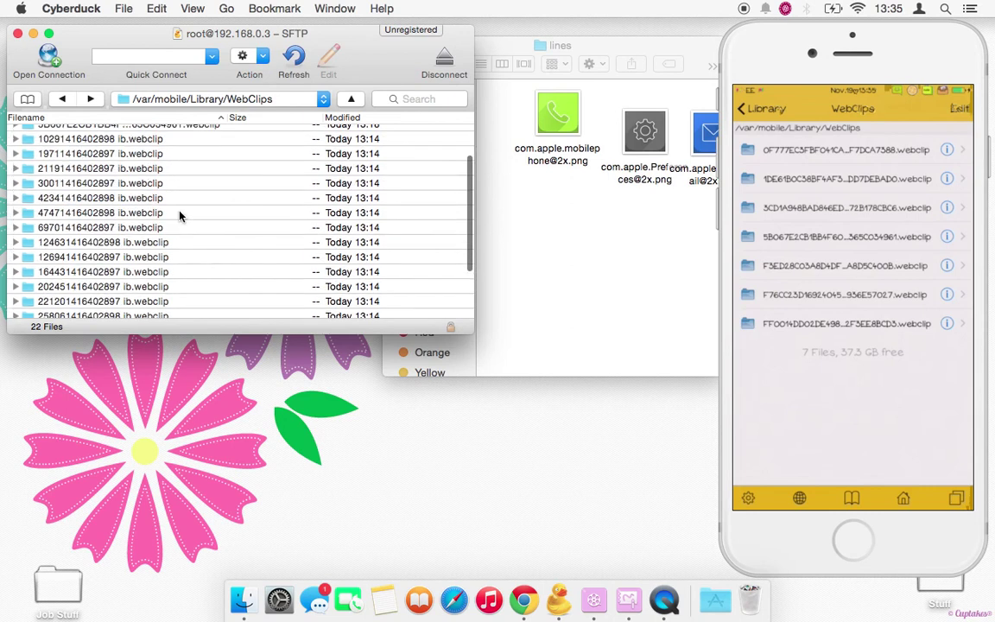
{"action": "scroll", "coordinate": [179, 216], "scroll_direction": "down", "scroll_amount": 5}
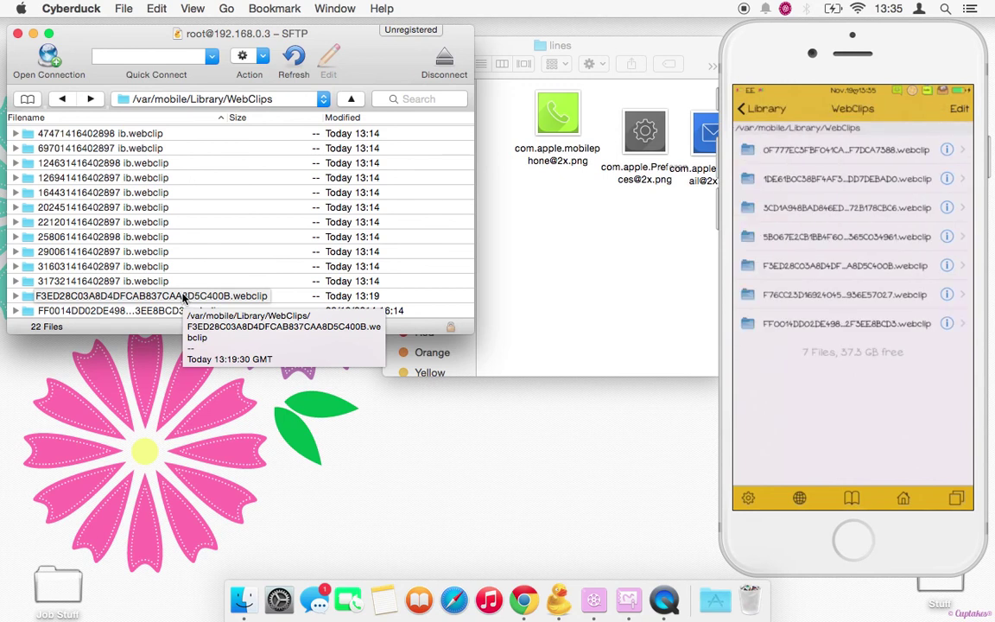
{"action": "scroll", "coordinate": [246, 220], "scroll_direction": "up", "scroll_amount": 4}
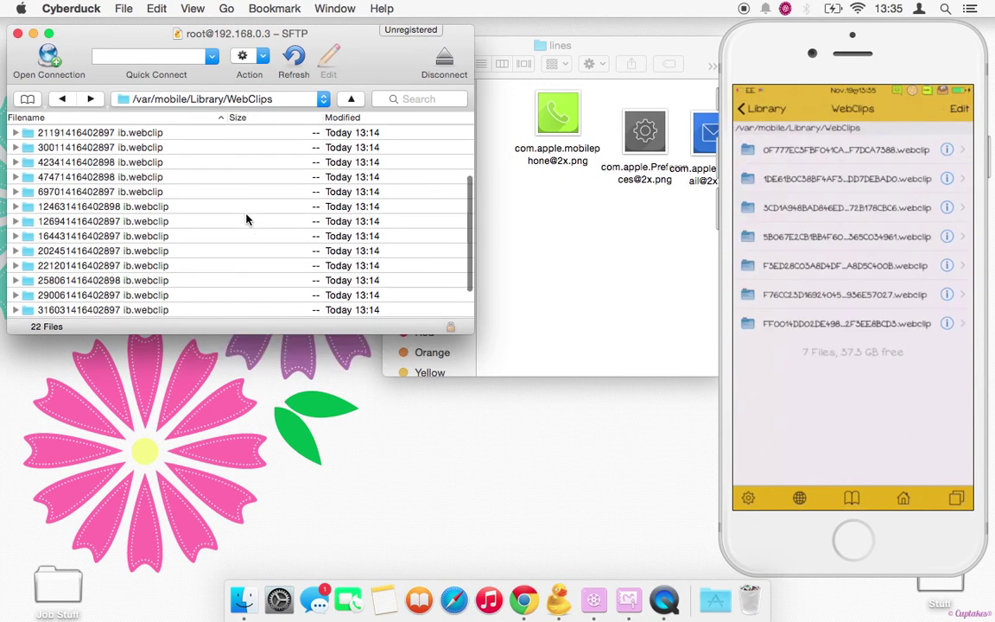
{"action": "scroll", "coordinate": [246, 219], "scroll_direction": "up", "scroll_amount": 1}
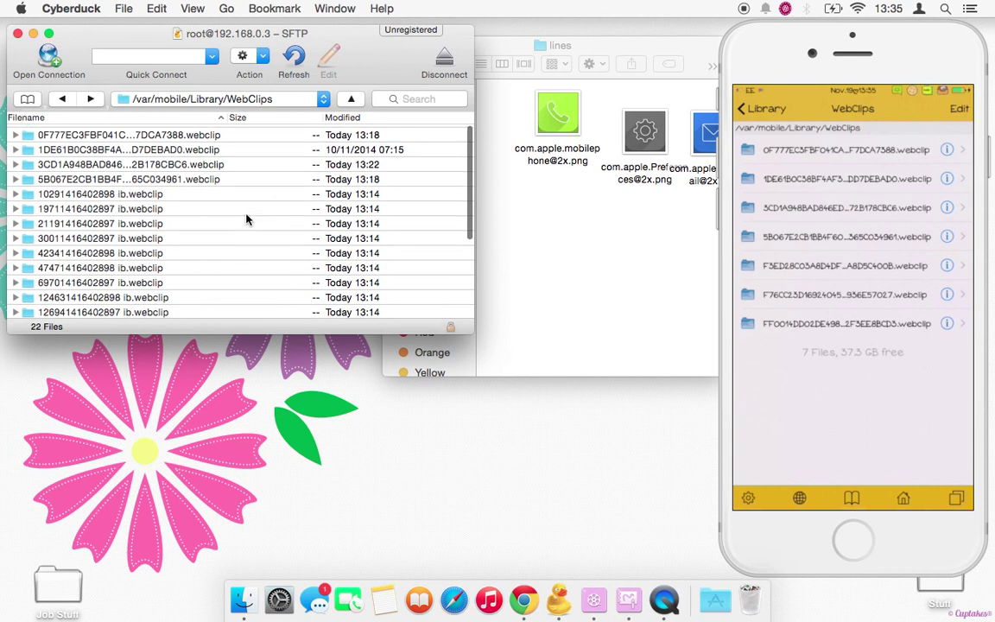
{"action": "scroll", "coordinate": [246, 219], "scroll_direction": "down", "scroll_amount": 8}
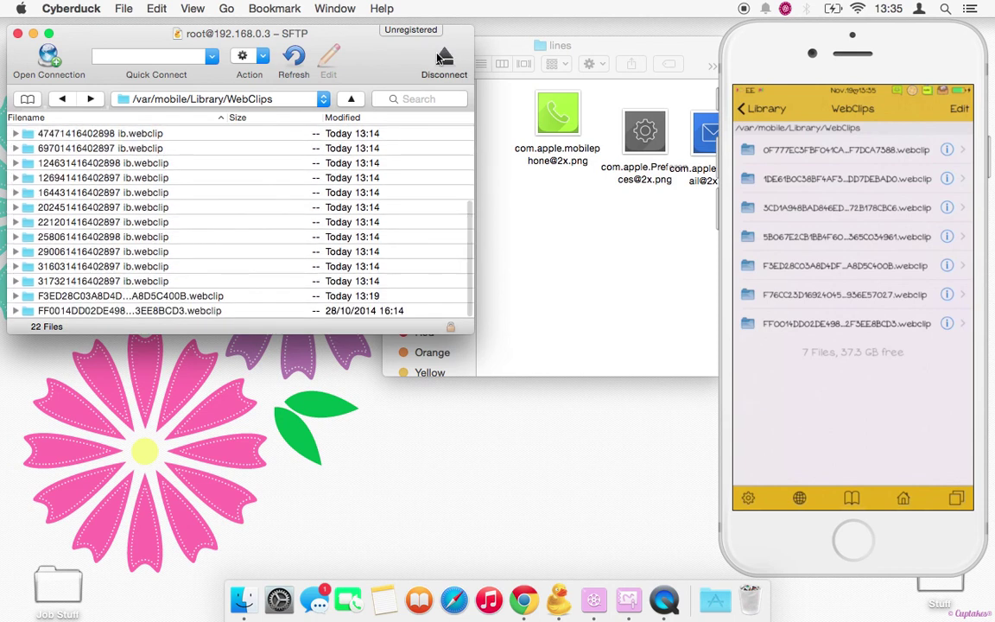
{"action": "key", "text": "super+r"}
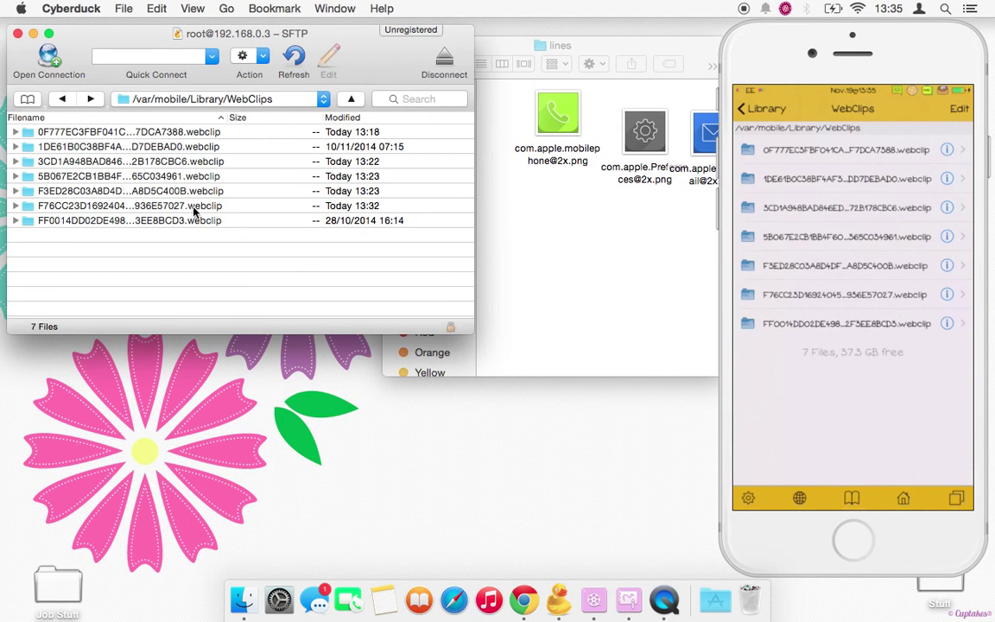
{"action": "double_click", "coordinate": [194, 208]}
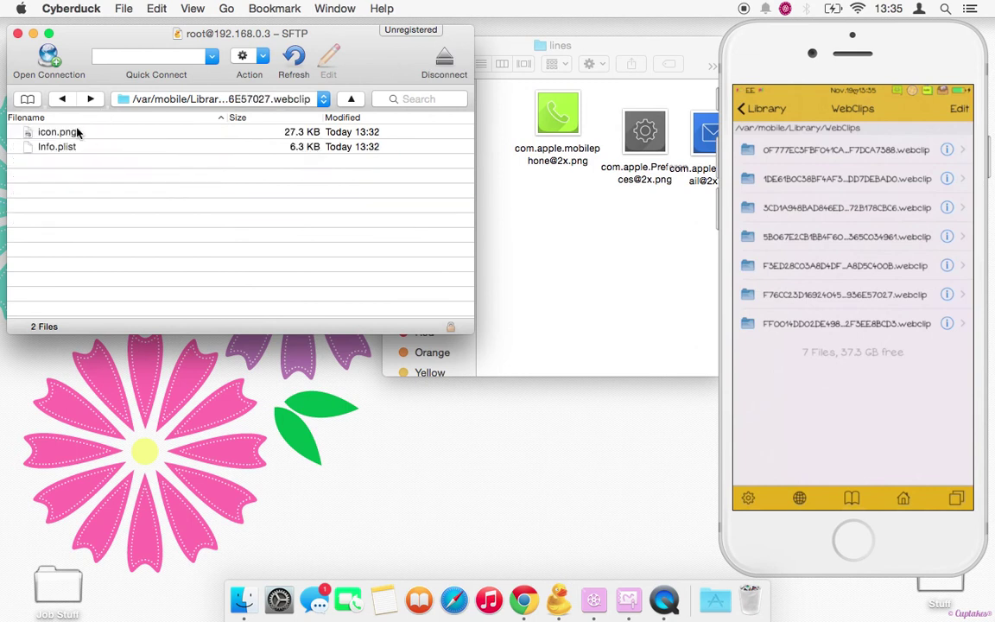
- Rename the webclip's icon.png on the phone to icon2.png
{"action": "left_click", "coordinate": [55, 133]}
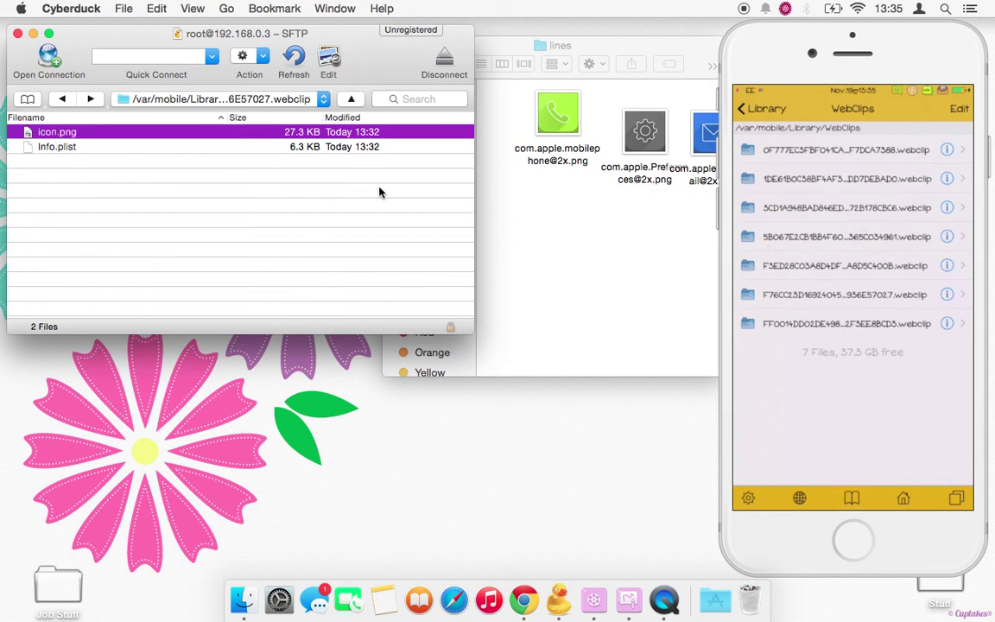
{"action": "right_click", "coordinate": [51, 136]}
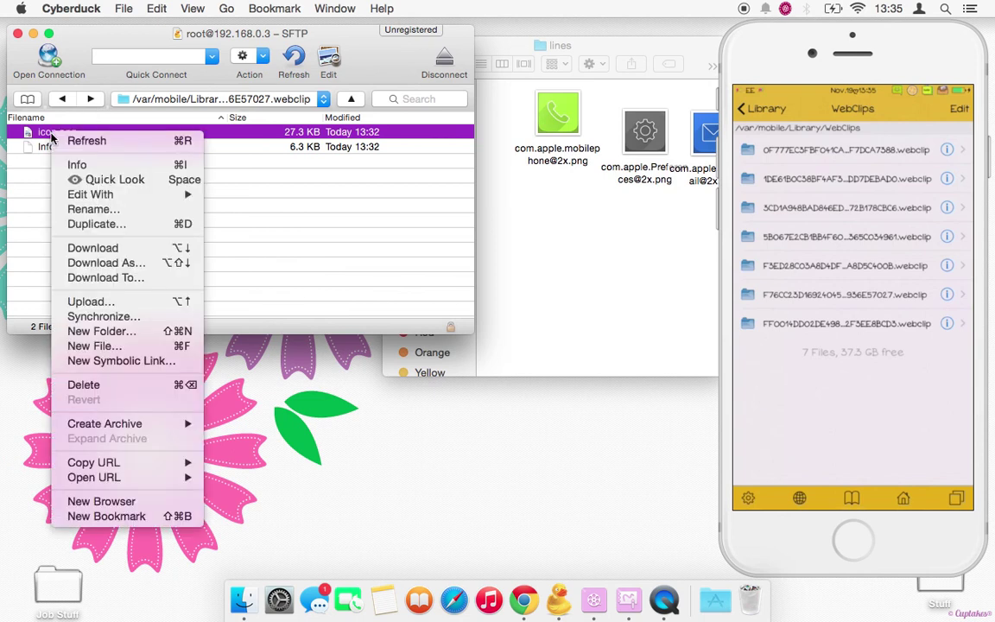
{"action": "left_click", "coordinate": [80, 192]}
{"action": "type", "text": "icon"}
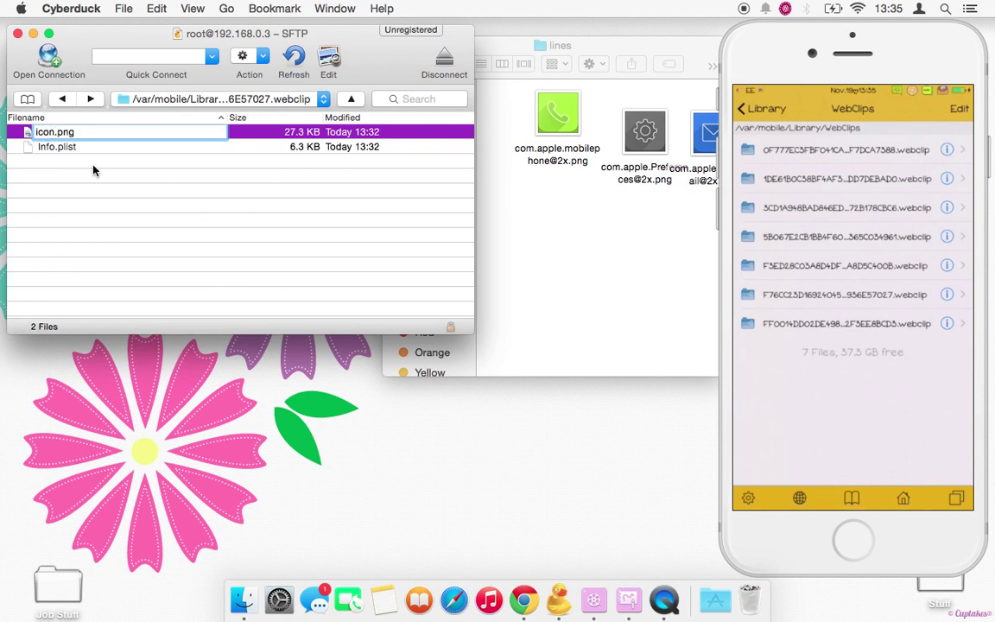
{"action": "type", "text": "2"}
{"action": "key", "text": "Return"}
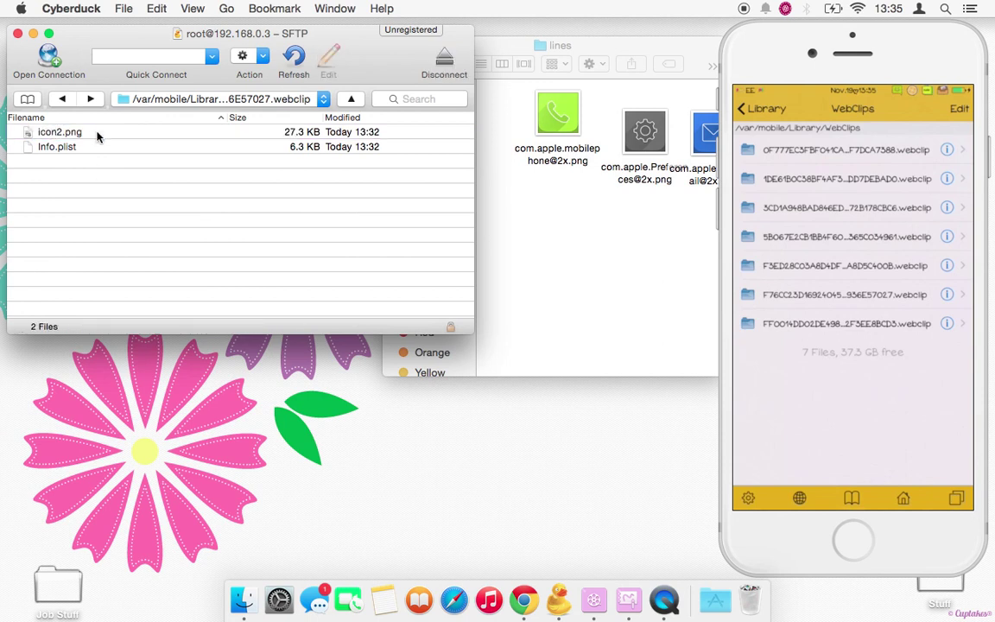
- Download icon2.png into the Mac's lines folder and rearrange the SFTP and lines windows
{"action": "left_click_drag", "start_coordinate": [98, 135], "coordinate": [578, 268]}
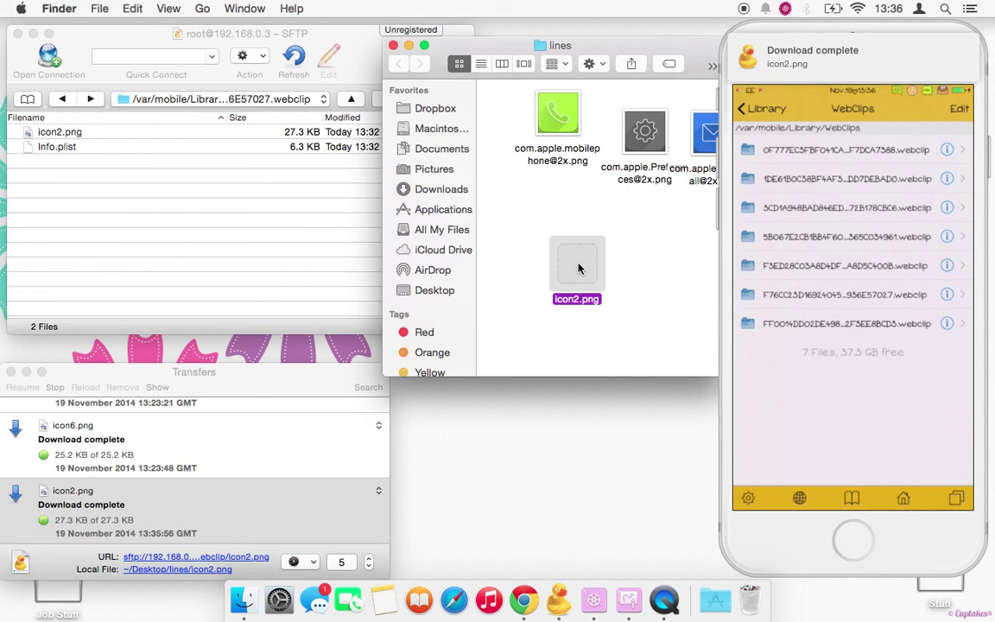
{"action": "left_click", "coordinate": [526, 200]}
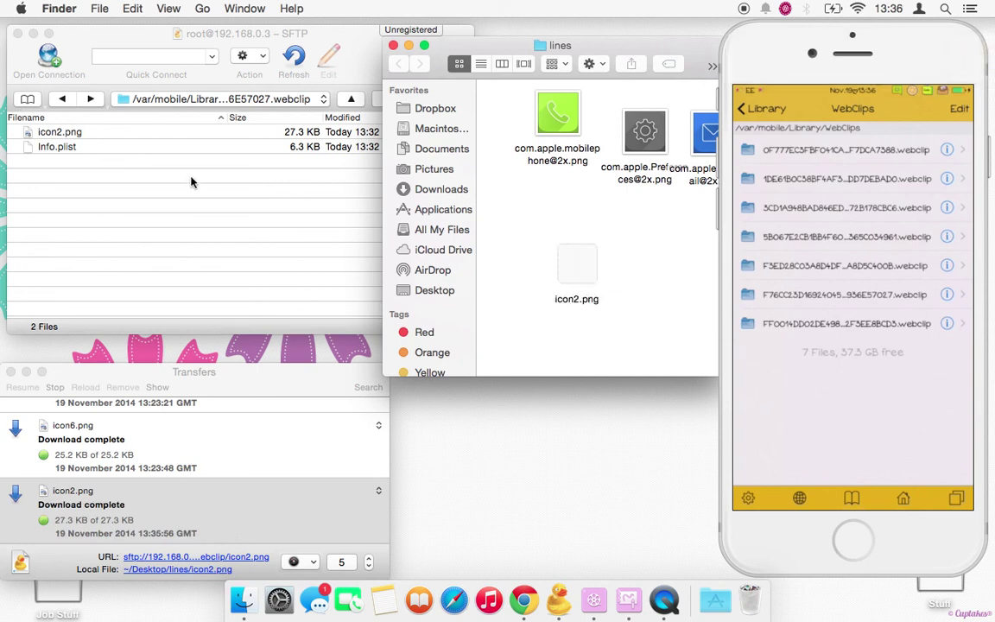
{"action": "left_click", "coordinate": [11, 371]}
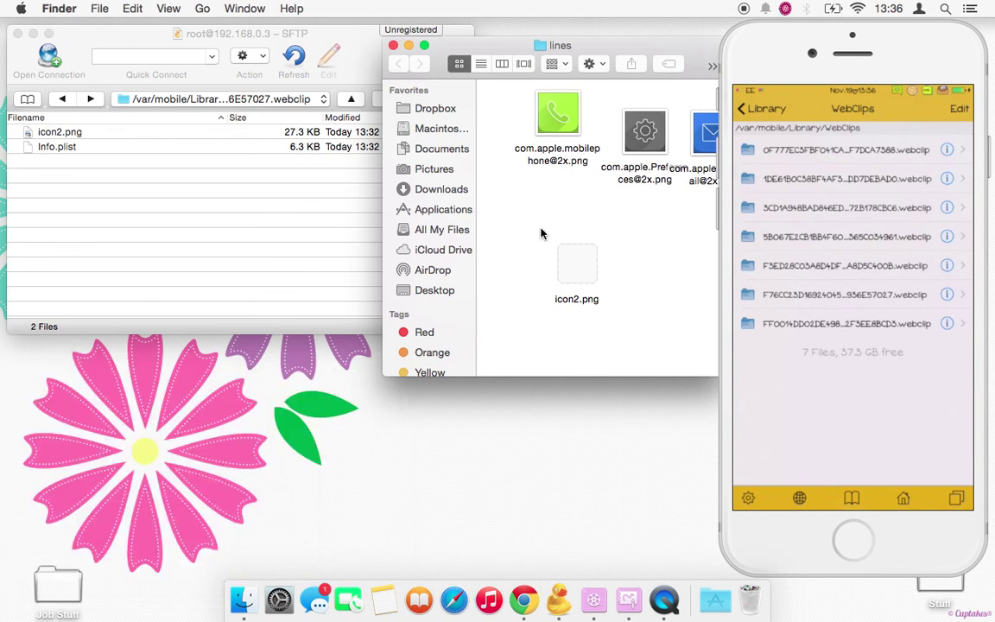
{"action": "left_click_drag", "start_coordinate": [332, 38], "coordinate": [281, 32]}
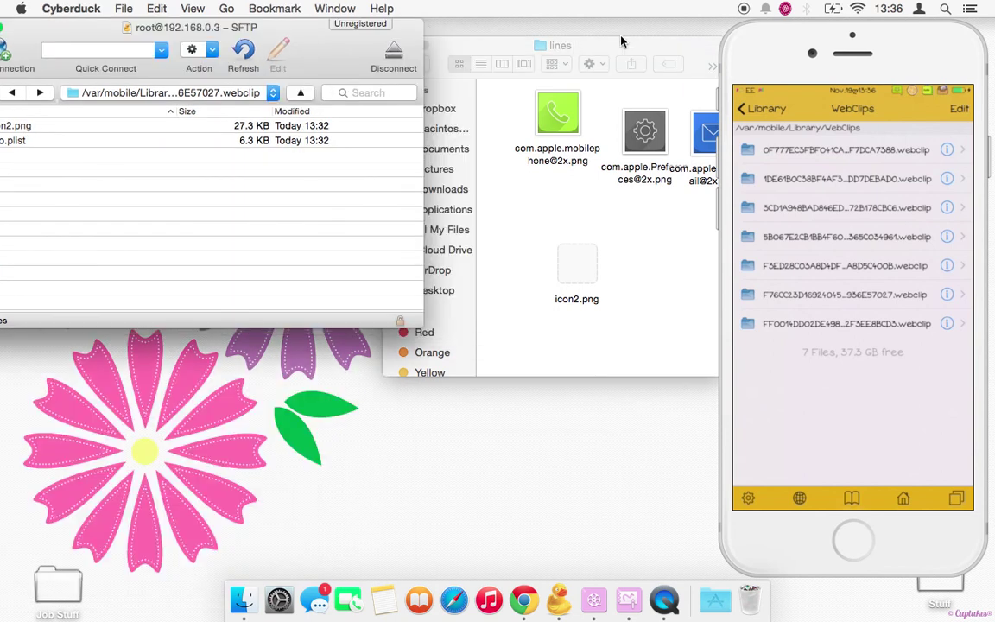
{"action": "left_click_drag", "start_coordinate": [620, 41], "coordinate": [526, 32]}
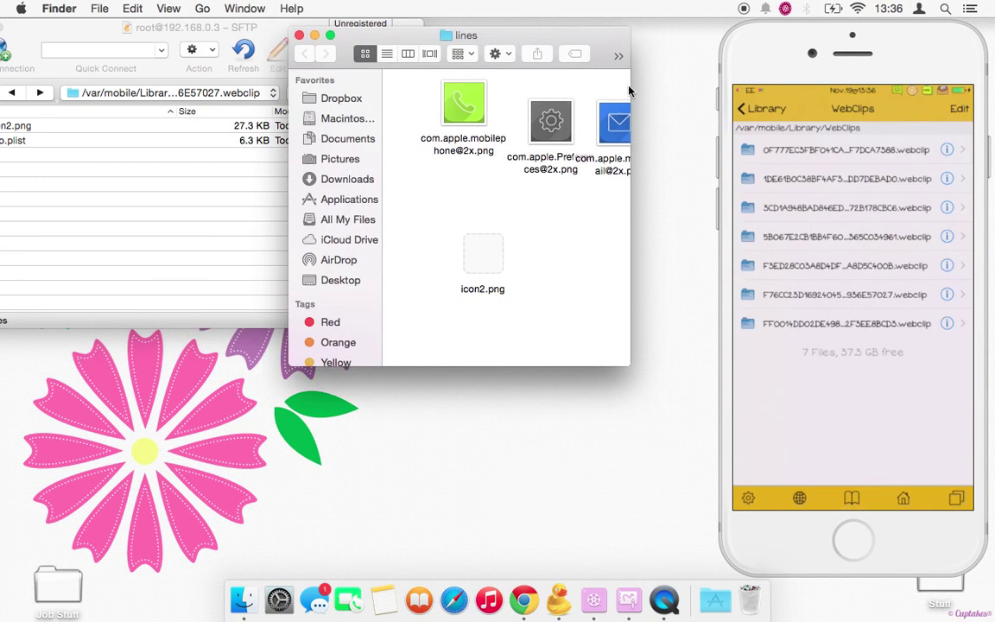
{"action": "left_click_drag", "start_coordinate": [629, 88], "coordinate": [727, 89]}
{"action": "left_click_drag", "start_coordinate": [665, 31], "coordinate": [546, 22]}
{"action": "left_click_drag", "start_coordinate": [598, 93], "coordinate": [345, 223]}
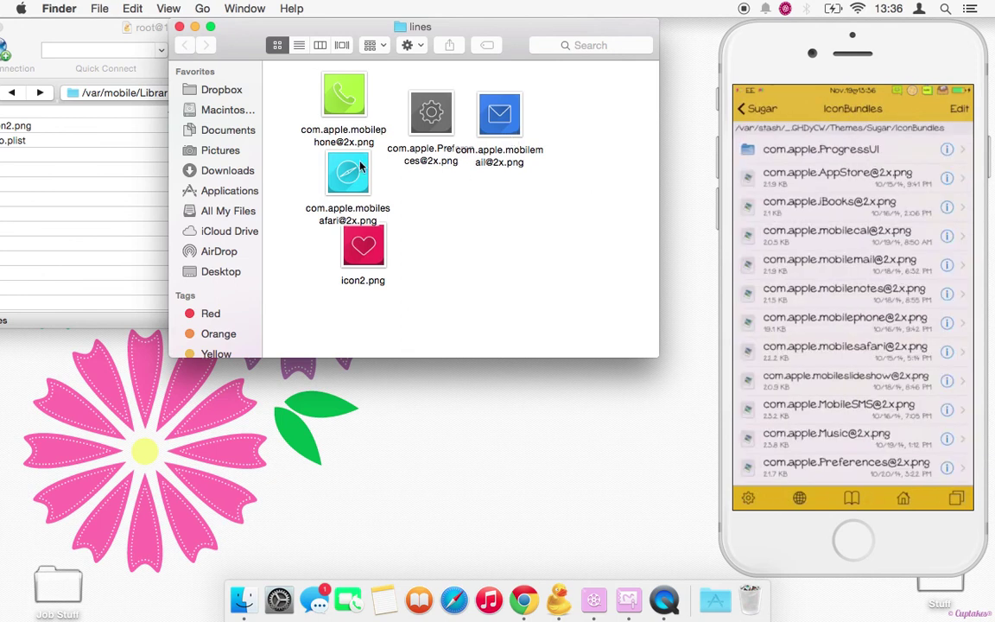
- Place icon2.png beside the other app icons in the lines folder and select it
{"action": "left_click_drag", "start_coordinate": [335, 231], "coordinate": [448, 237]}
{"action": "left_click", "coordinate": [585, 228]}
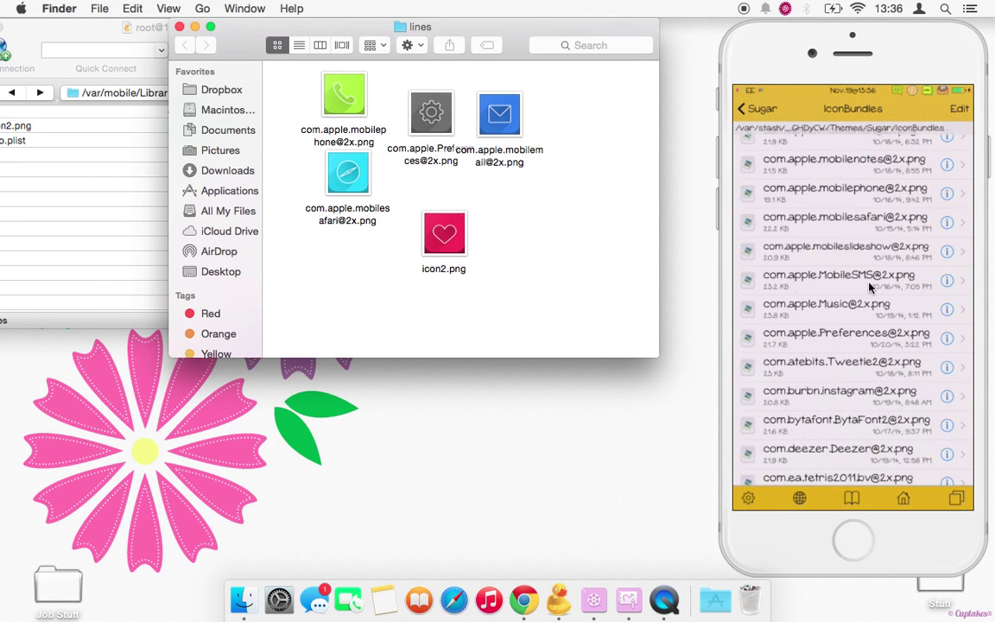
{"action": "left_click", "coordinate": [442, 242]}
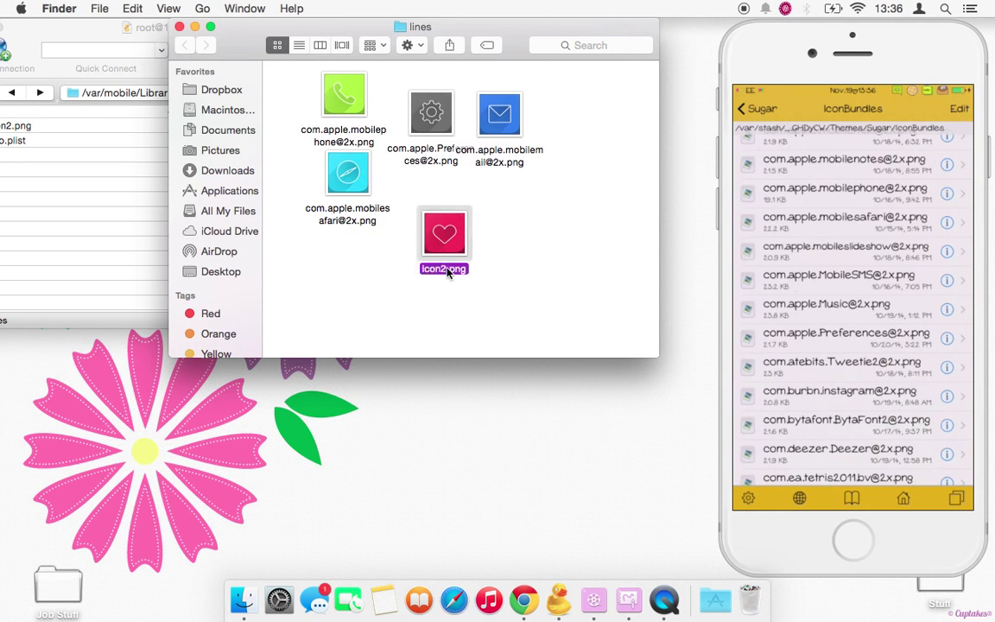
{"action": "key", "text": "Return"}
{"action": "type", "text": "co"}
{"action": "type", "text": "m.a"}
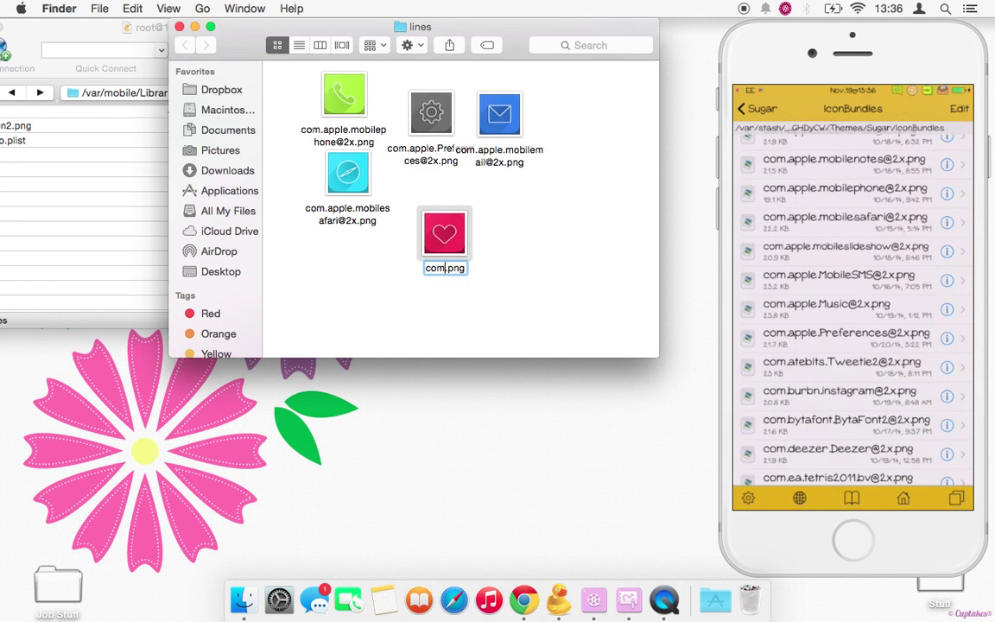
{"action": "type", "text": "pple."}
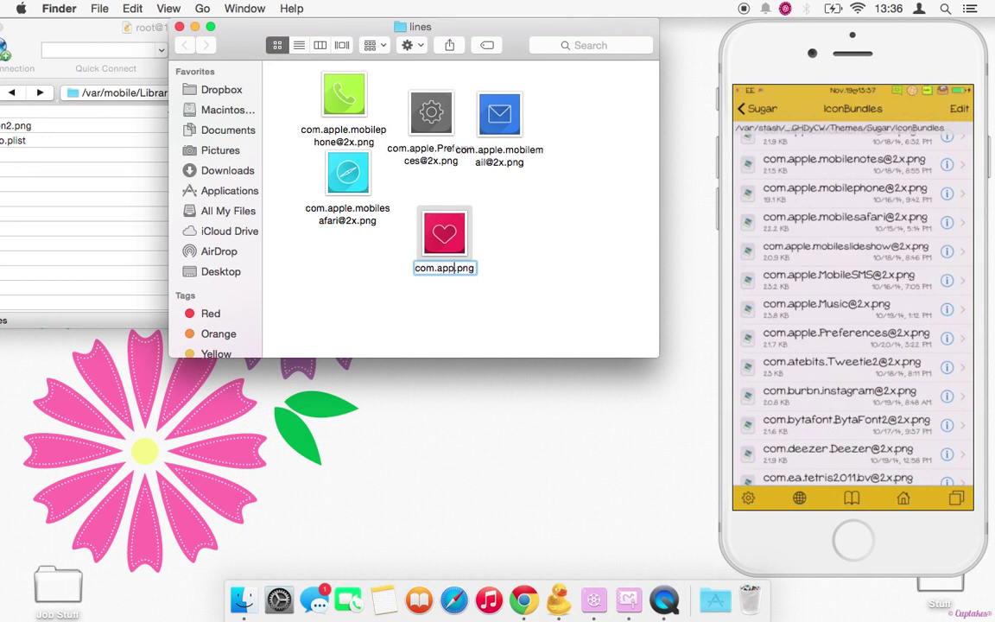
{"action": "type", "text": "Mobil"}
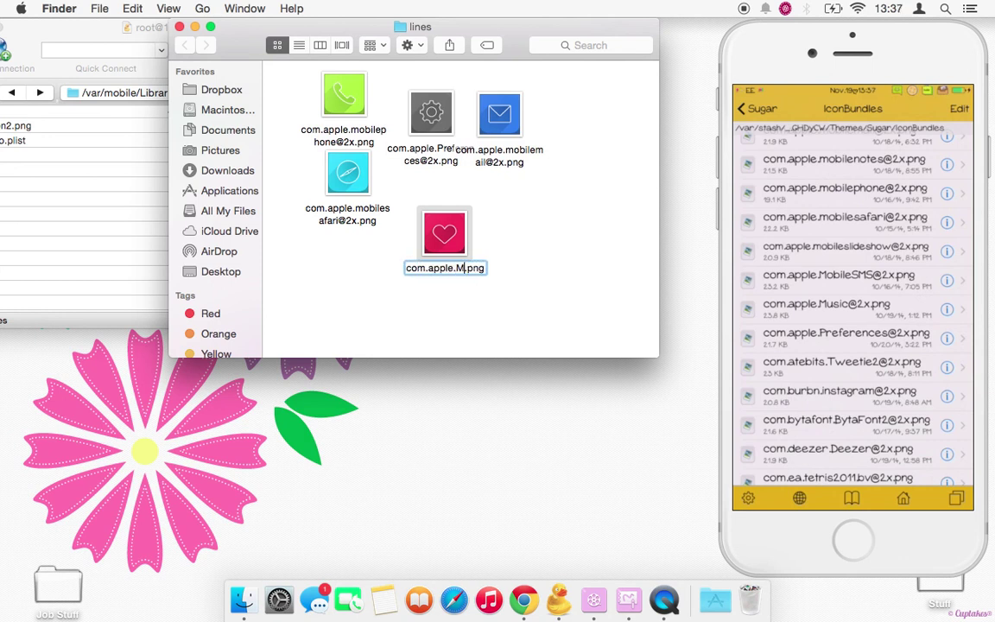
{"action": "type", "text": "eSMS"}
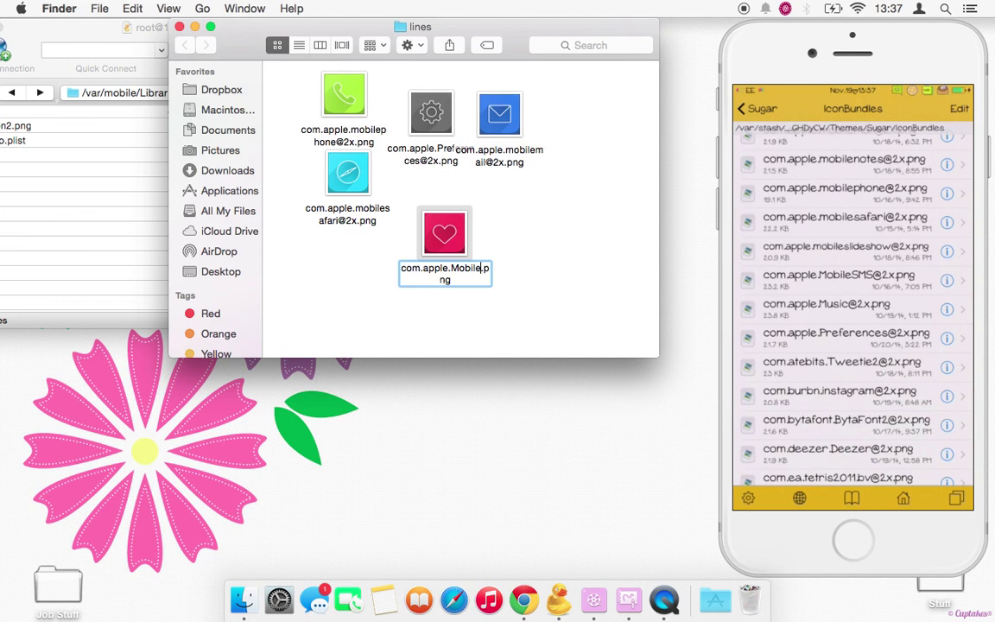
{"action": "type", "text": "@2x"}
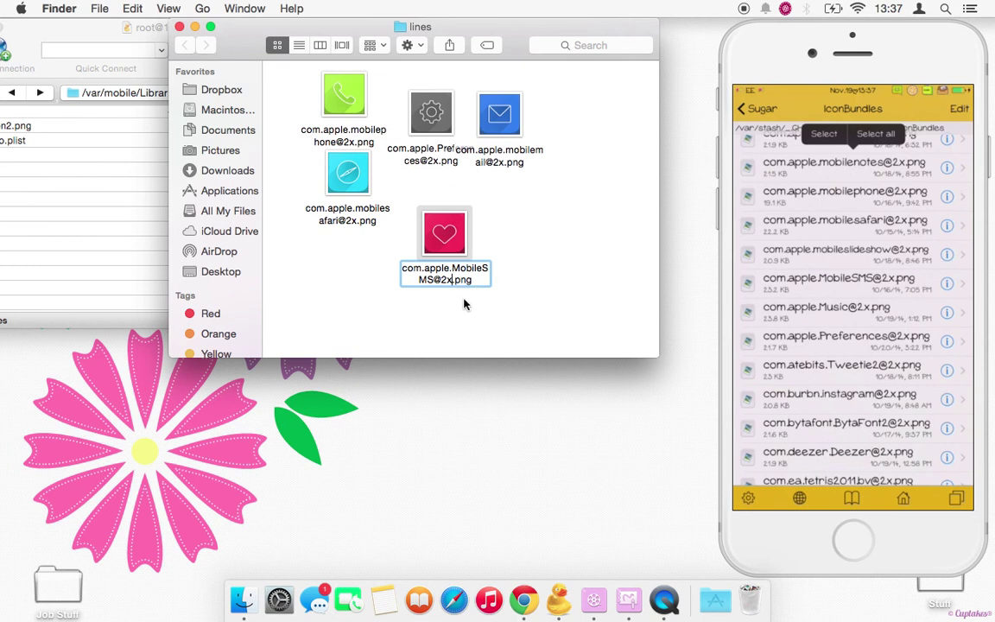
{"action": "key", "text": "Return"}
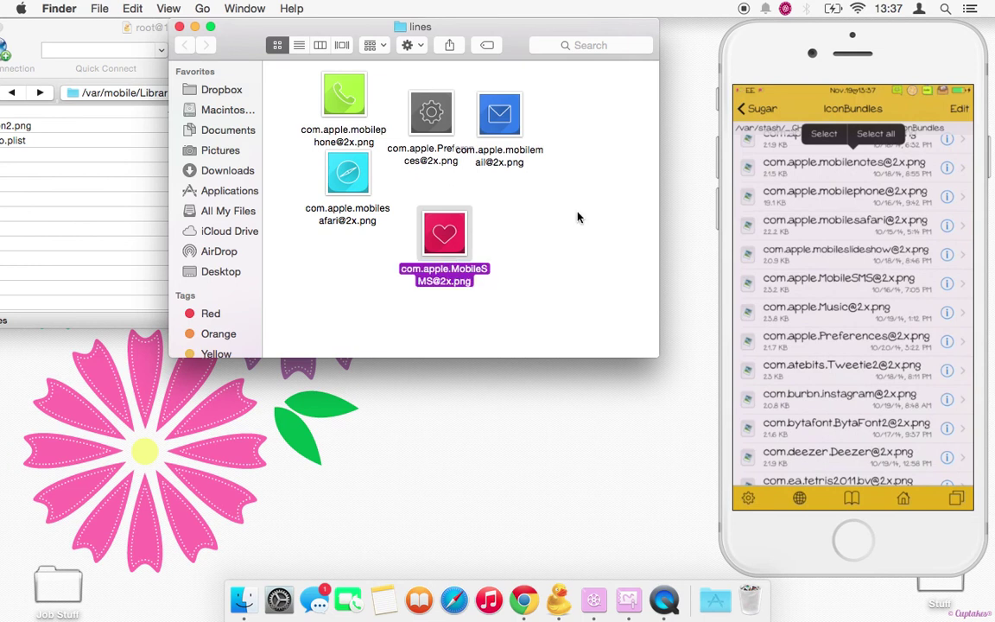
{"action": "left_click", "coordinate": [578, 217]}
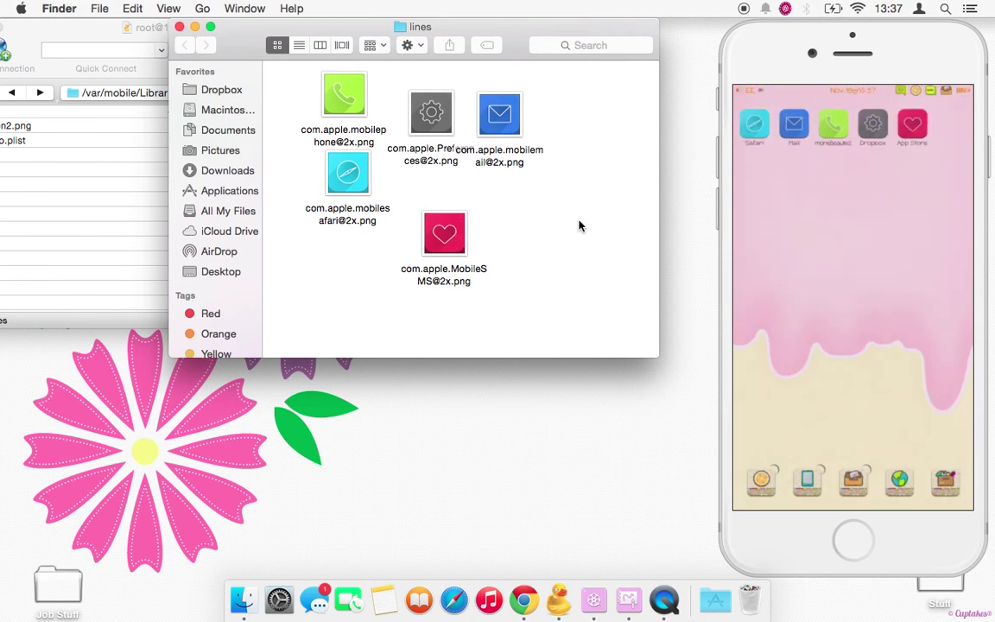
- In Photoshop, keep the Safari icon's image size at 120 pixels wide
{"action": "left_click", "coordinate": [626, 593]}
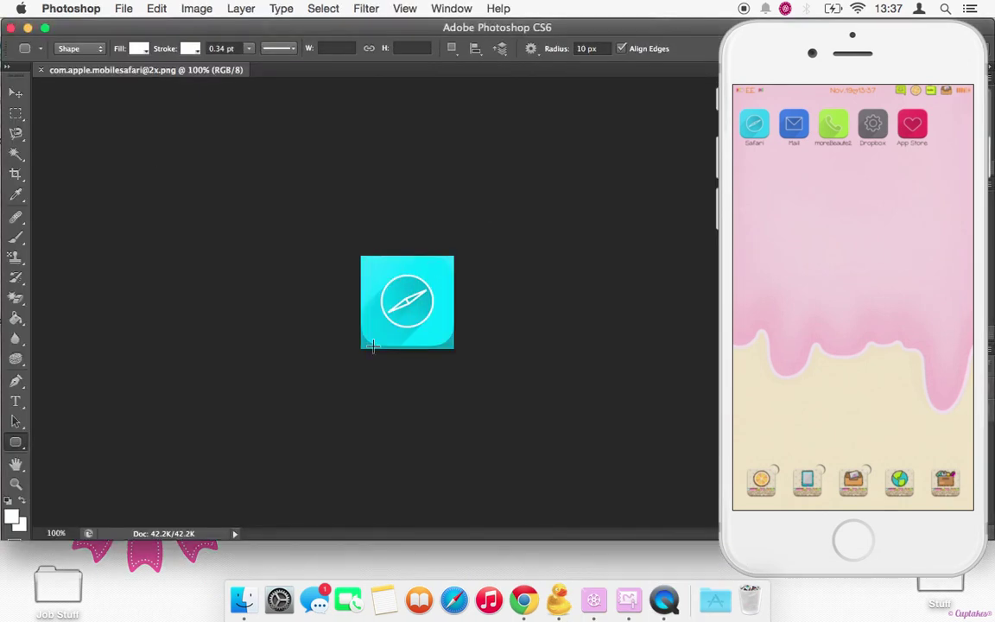
{"action": "left_click", "coordinate": [194, 9]}
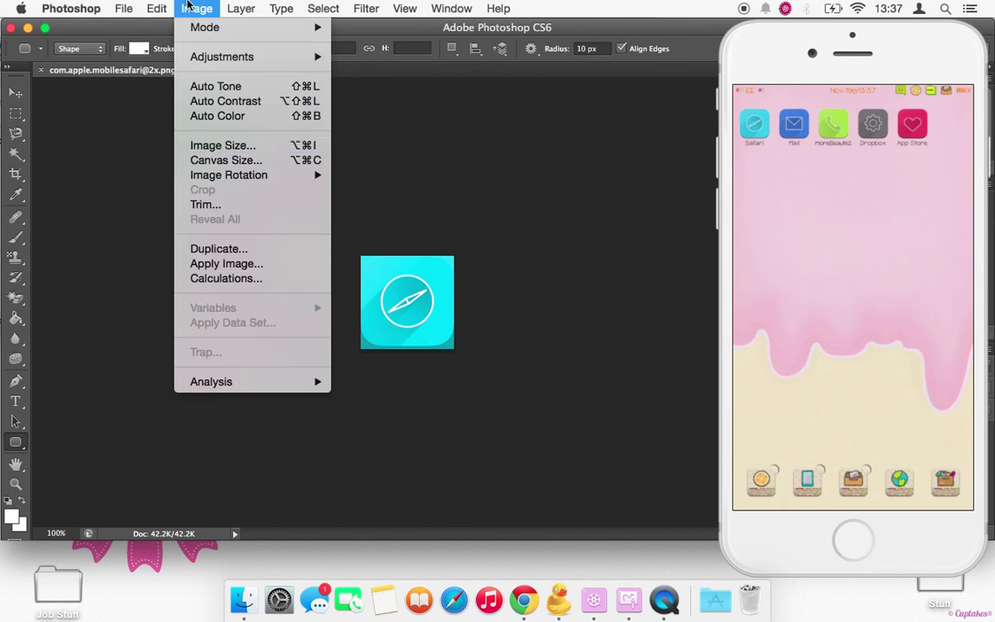
{"action": "left_click", "coordinate": [207, 147]}
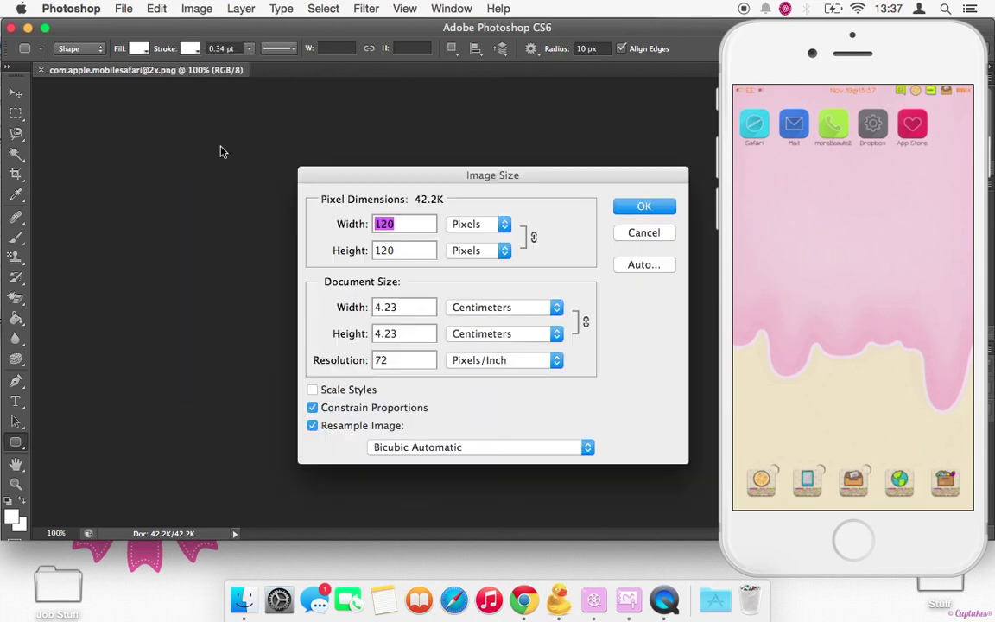
{"action": "left_click", "coordinate": [399, 223]}
{"action": "left_click", "coordinate": [489, 233]}
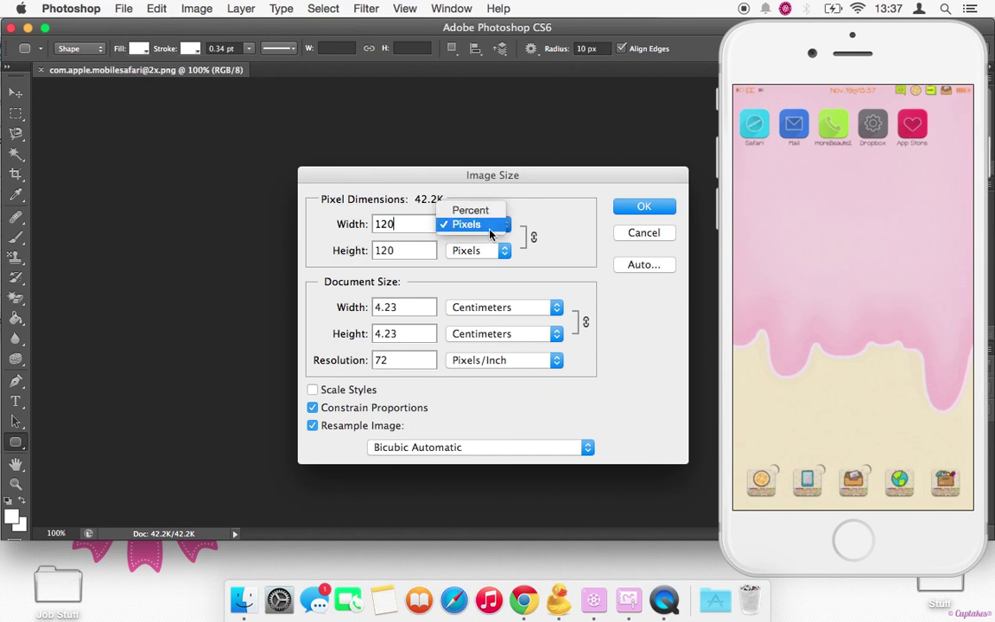
{"action": "left_click", "coordinate": [483, 226]}
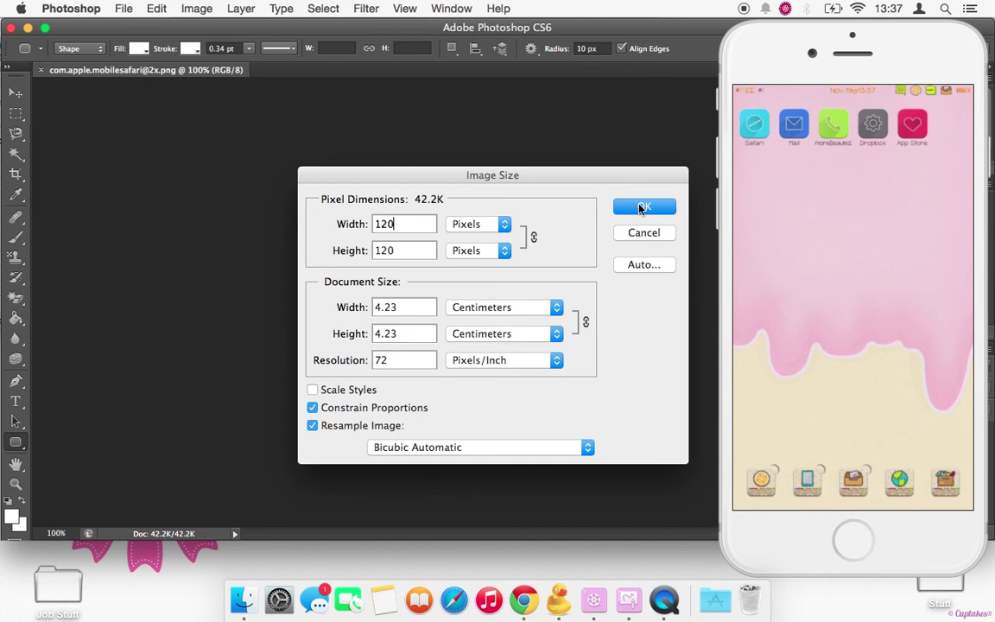
{"action": "left_click", "coordinate": [639, 208]}
- Create a 100×100 px rounded rectangle, then minimise the icon document
{"action": "left_click", "coordinate": [287, 161]}
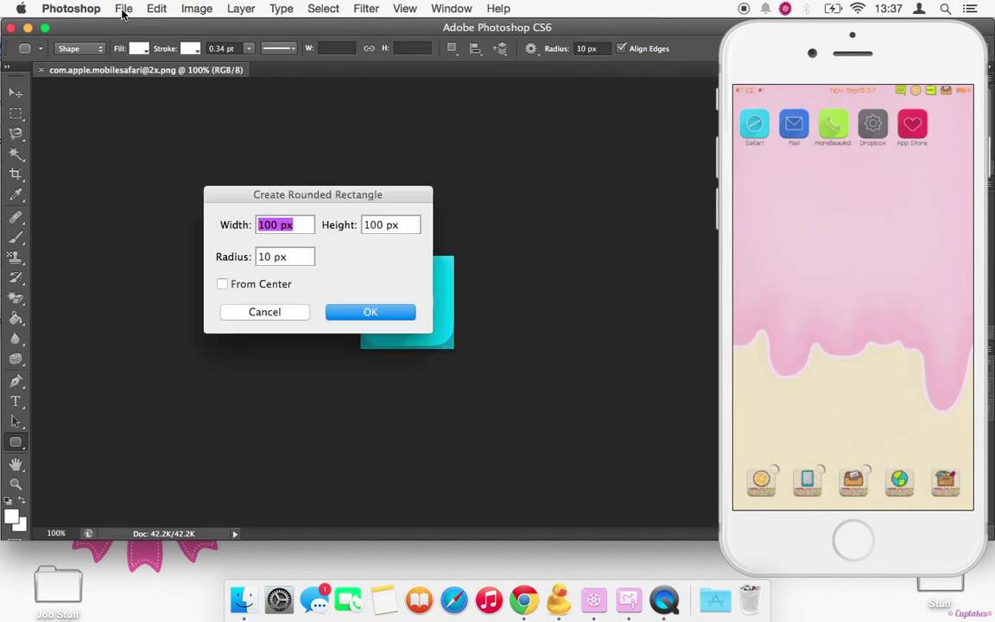
{"action": "left_click", "coordinate": [124, 8]}
{"action": "left_click", "coordinate": [333, 309]}
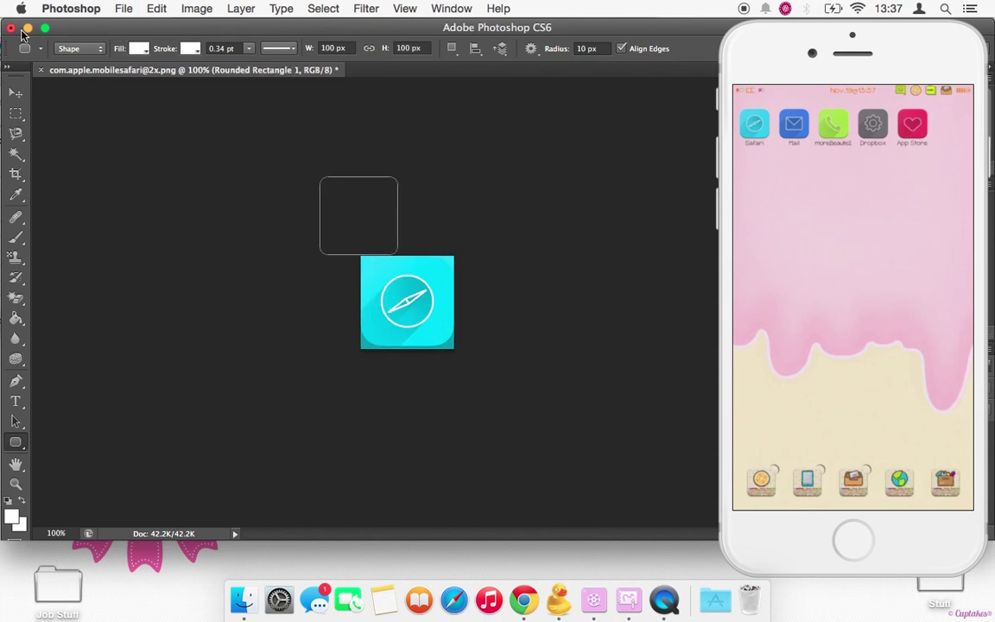
{"action": "left_click", "coordinate": [28, 29]}
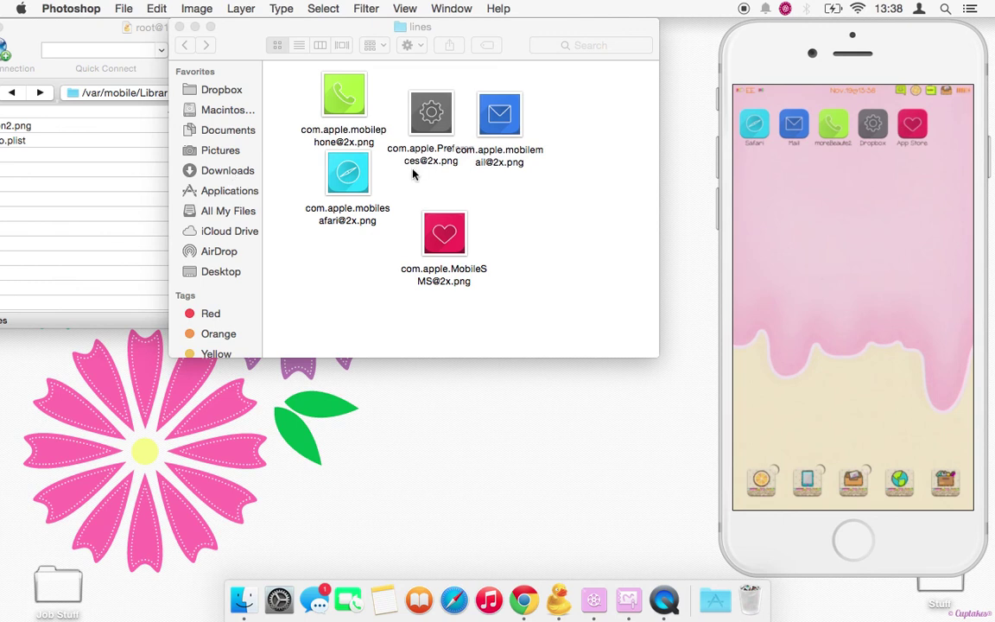
- Create a new folder named IconBundles inside the lines folder
{"action": "right_click", "coordinate": [532, 198]}
{"action": "left_click", "coordinate": [561, 70]}
{"action": "left_click", "coordinate": [532, 35]}
{"action": "right_click", "coordinate": [581, 151]}
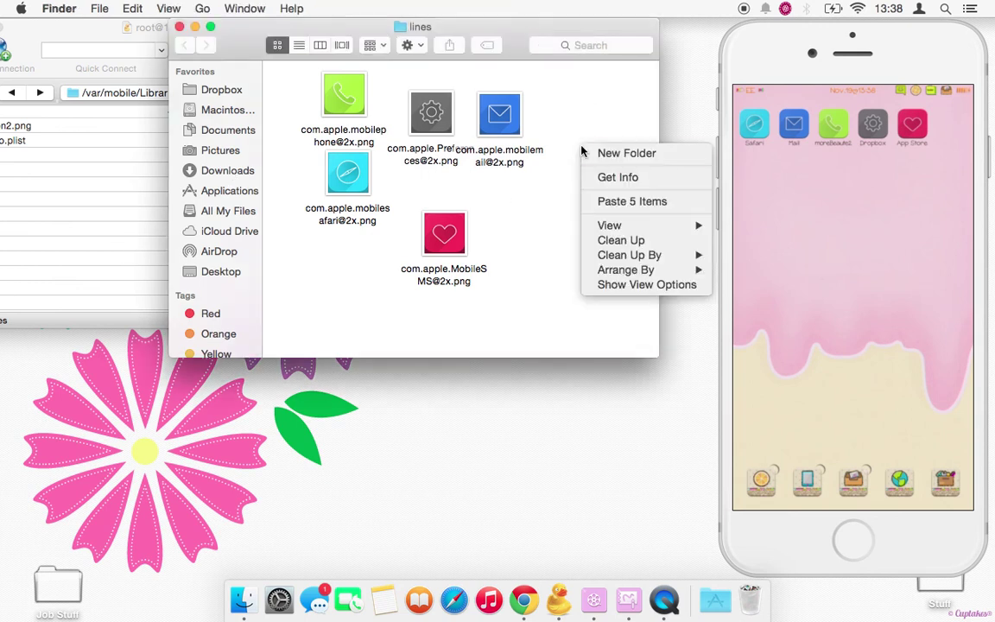
{"action": "left_click", "coordinate": [583, 153]}
{"action": "key", "text": "BackSpace"}
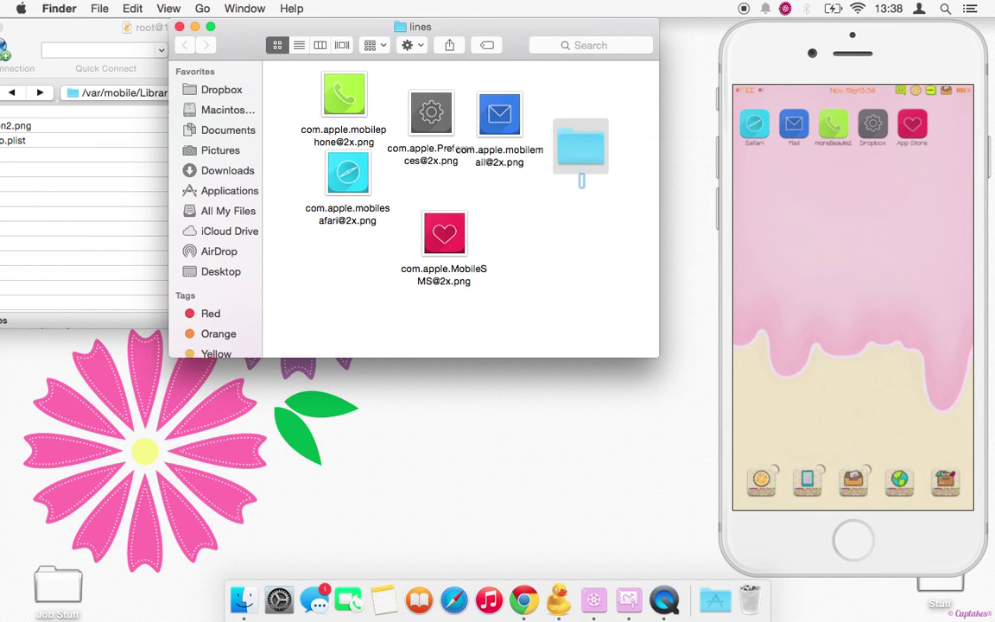
{"action": "type", "text": "Icon"}
{"action": "type", "text": "Bundles"}
{"action": "key", "text": "Return"}
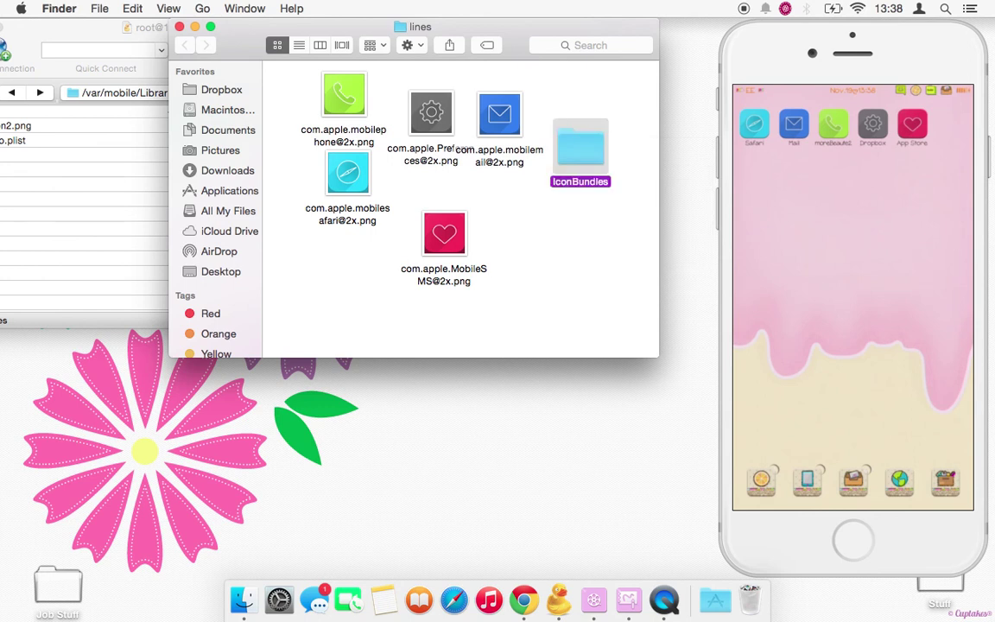
- Move the mail, Preferences, phone, Safari and heart icon images into IconBundles
{"action": "left_click", "coordinate": [498, 118]}
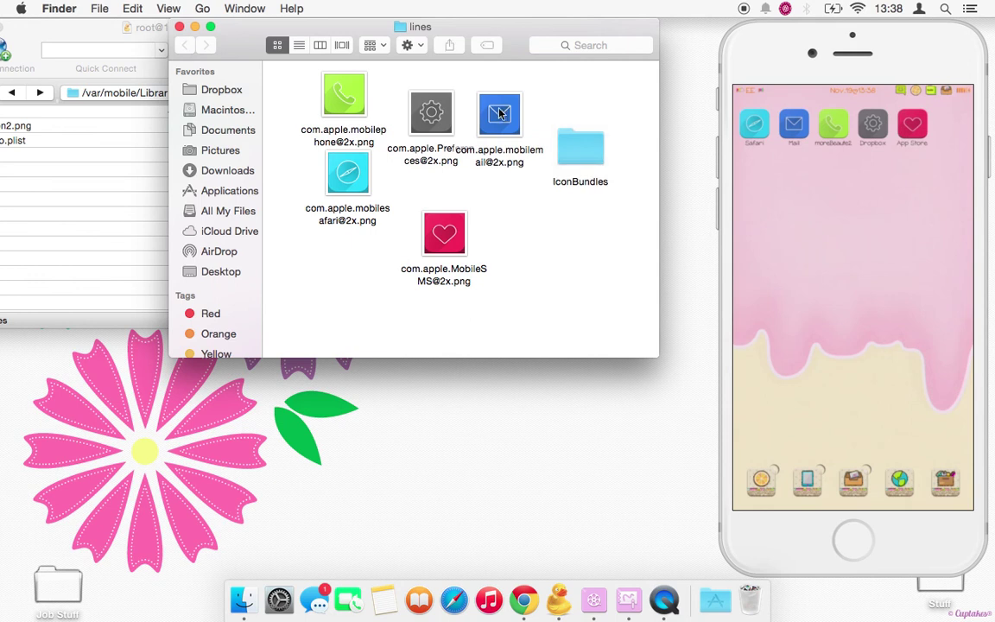
{"action": "left_click_drag", "start_coordinate": [498, 117], "coordinate": [587, 156]}
{"action": "left_click_drag", "start_coordinate": [432, 113], "coordinate": [574, 147]}
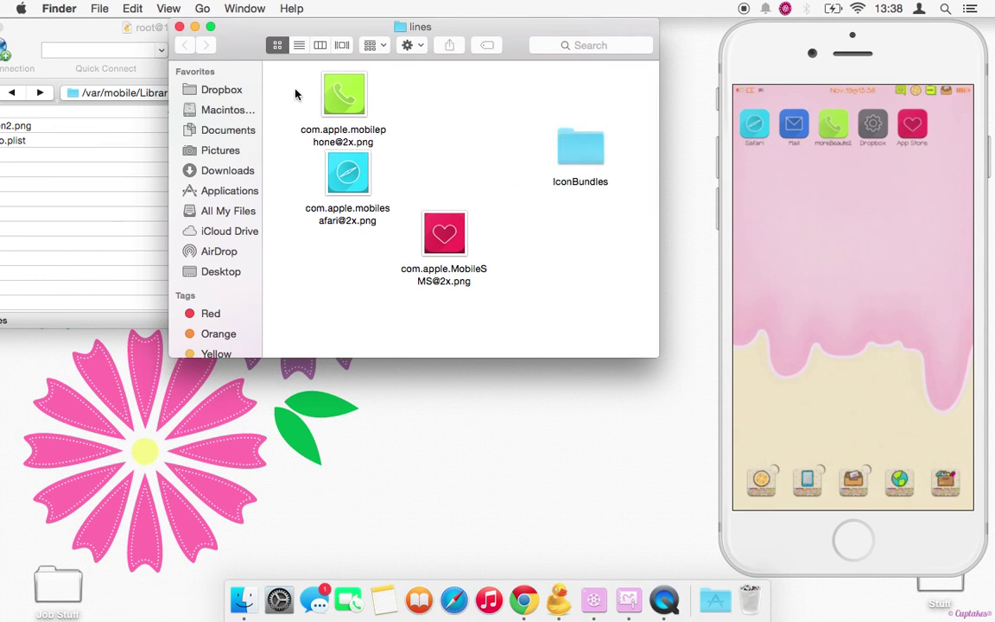
{"action": "left_click_drag", "start_coordinate": [296, 89], "coordinate": [587, 158]}
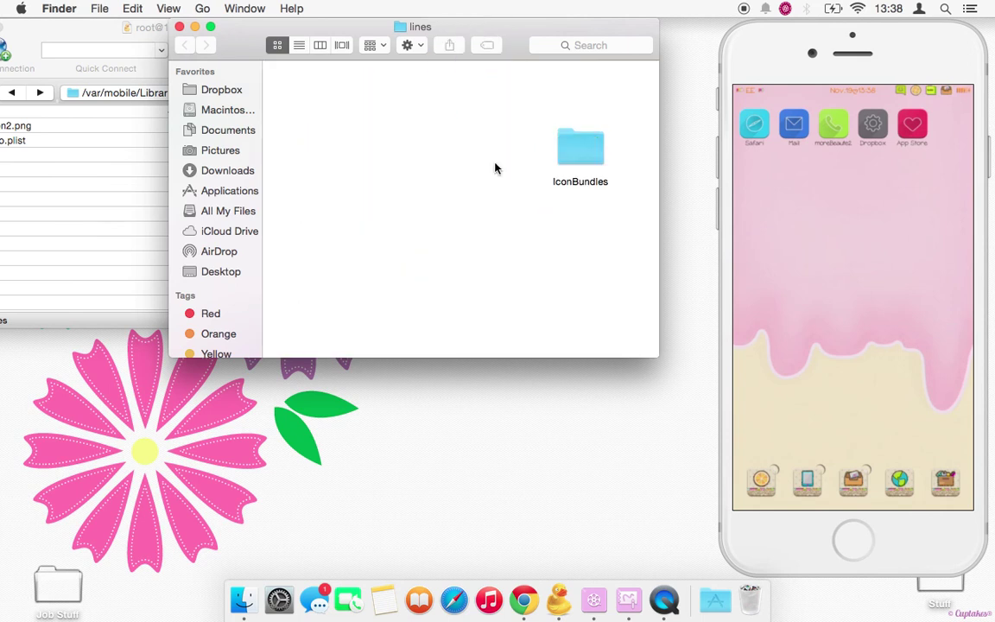
- Close the lines Finder window and move the SFTP browser fully into view
{"action": "left_click", "coordinate": [179, 26]}
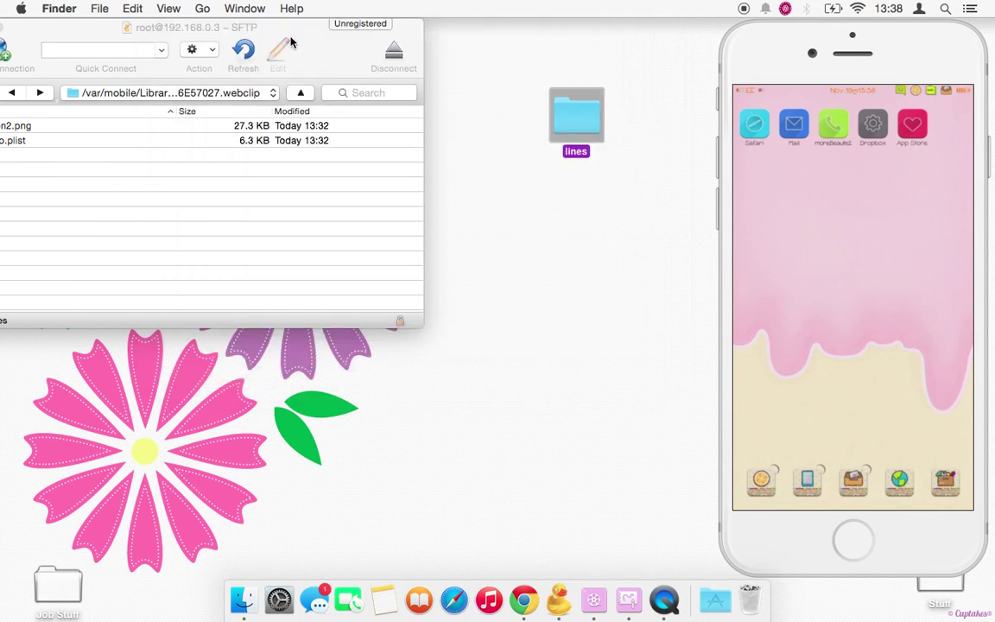
{"action": "left_click_drag", "start_coordinate": [292, 39], "coordinate": [366, 40]}
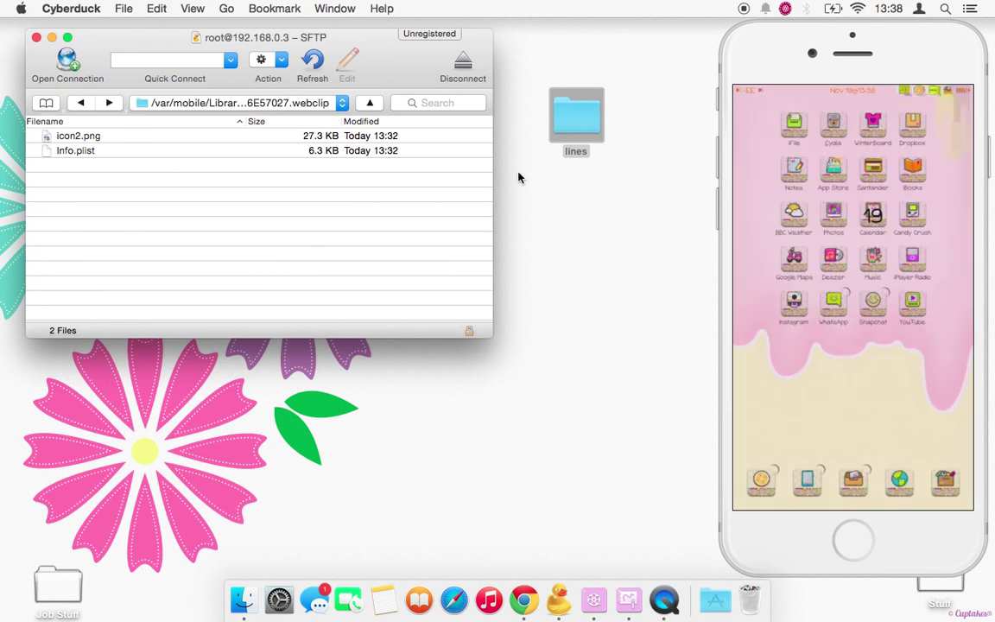
- Go to /var/stash/_.GHDyCW/Themes and upload the desktop lines folder there
{"action": "left_click", "coordinate": [237, 104]}
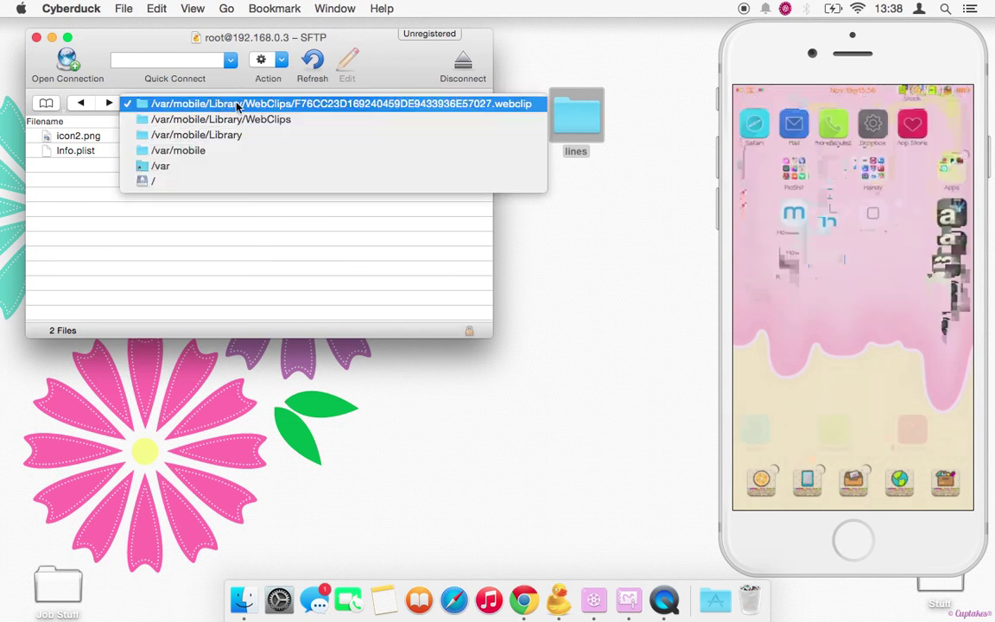
{"action": "left_click", "coordinate": [196, 175]}
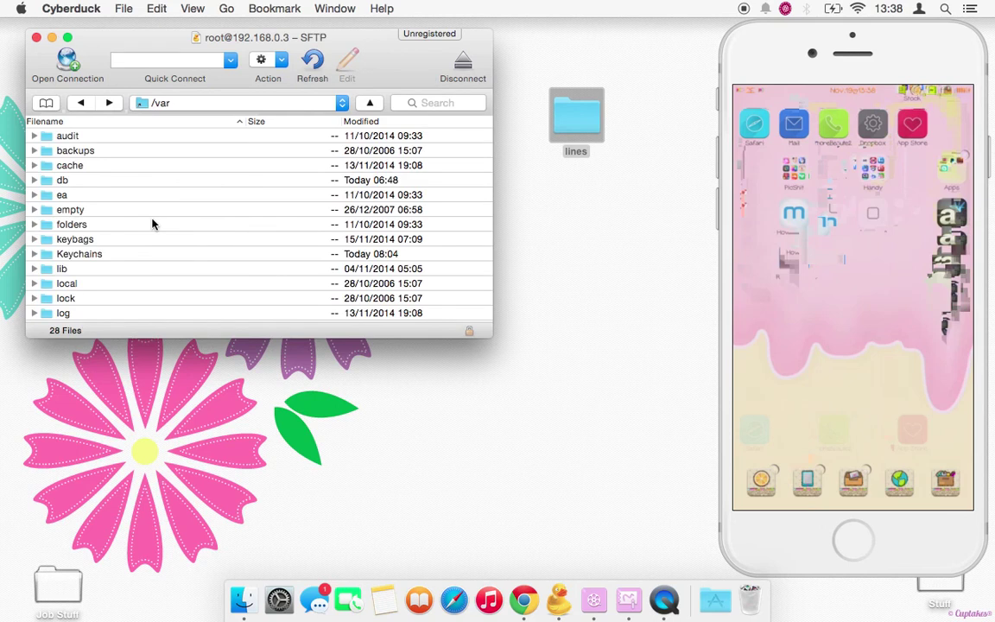
{"action": "scroll", "coordinate": [152, 224], "scroll_direction": "down", "scroll_amount": 10}
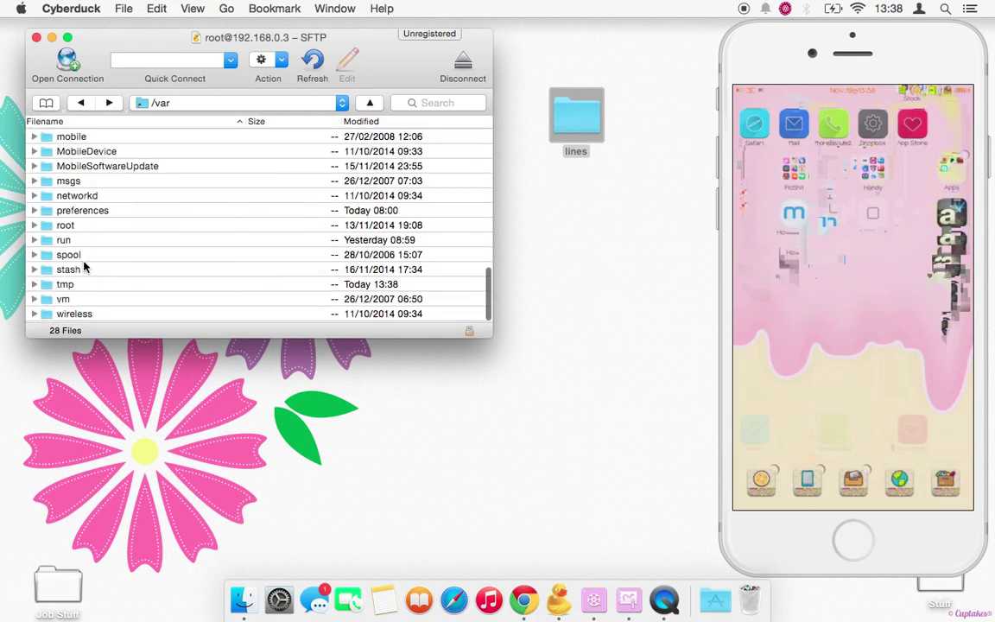
{"action": "double_click", "coordinate": [84, 269]}
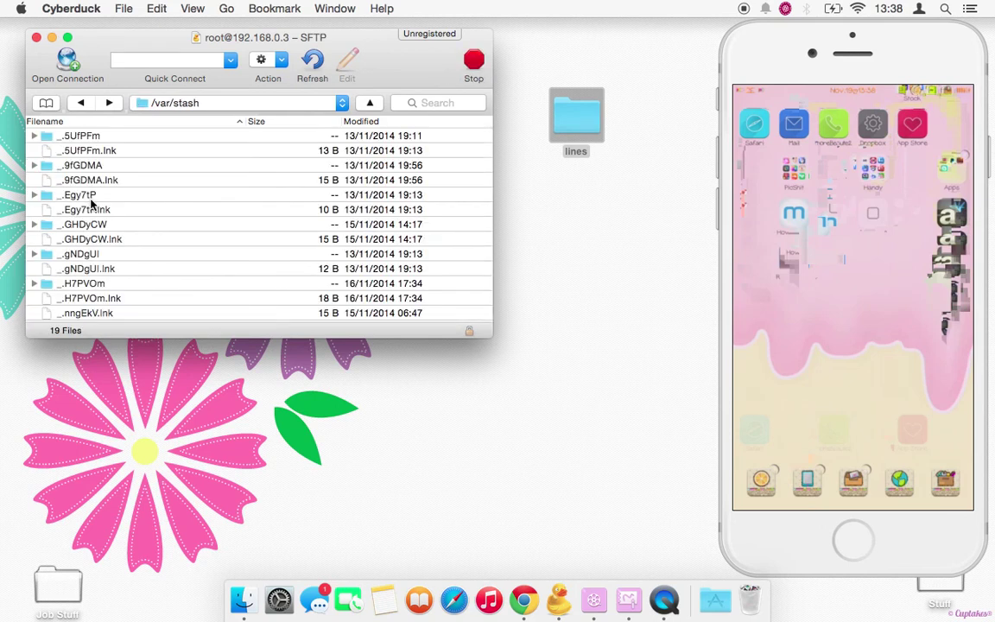
{"action": "scroll", "coordinate": [112, 223], "scroll_direction": "down", "scroll_amount": 1}
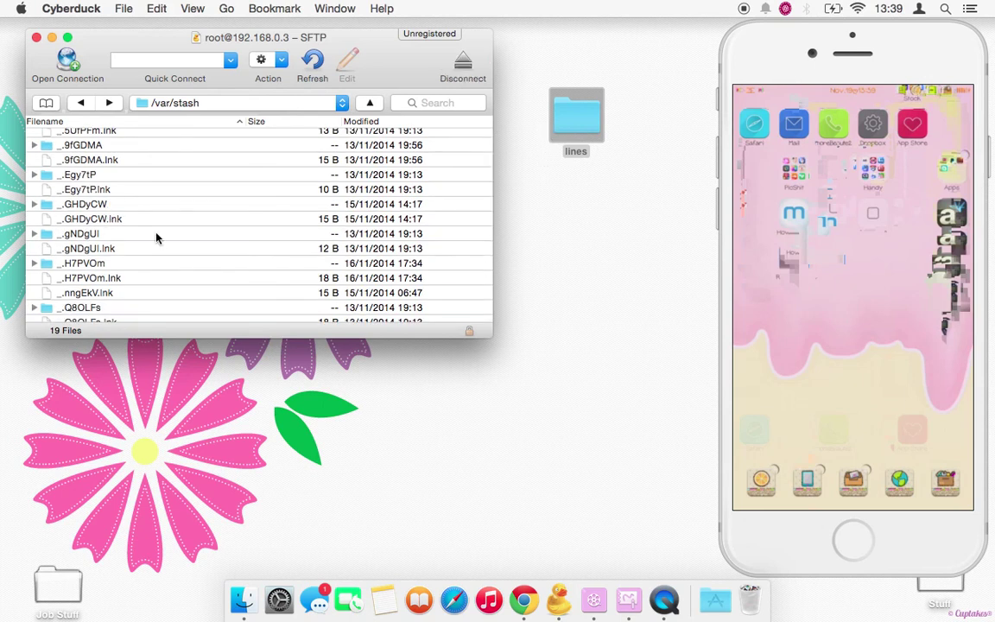
{"action": "left_click", "coordinate": [93, 205]}
{"action": "double_click", "coordinate": [93, 206]}
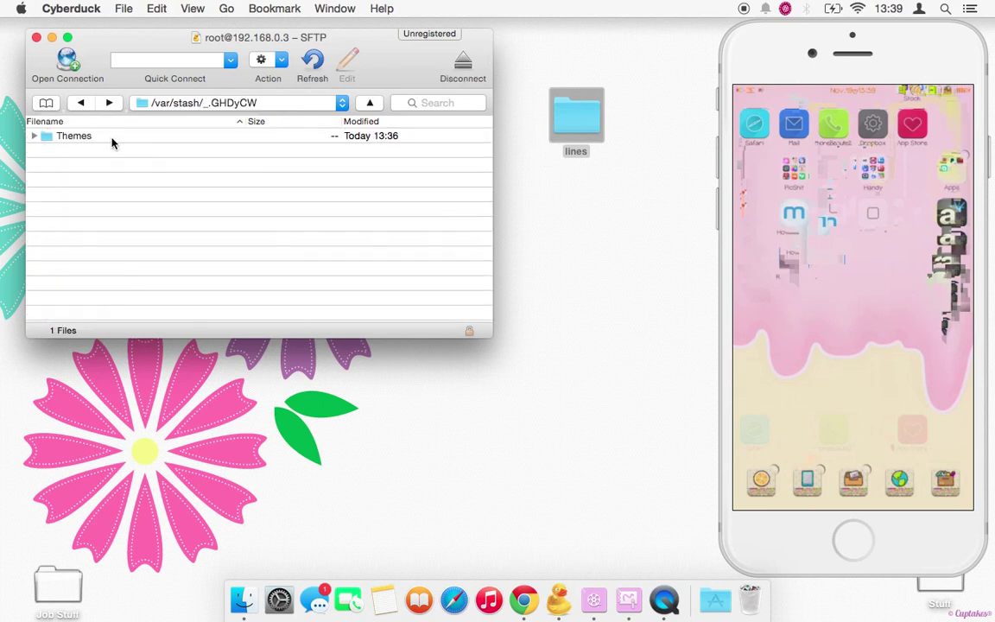
{"action": "double_click", "coordinate": [112, 139]}
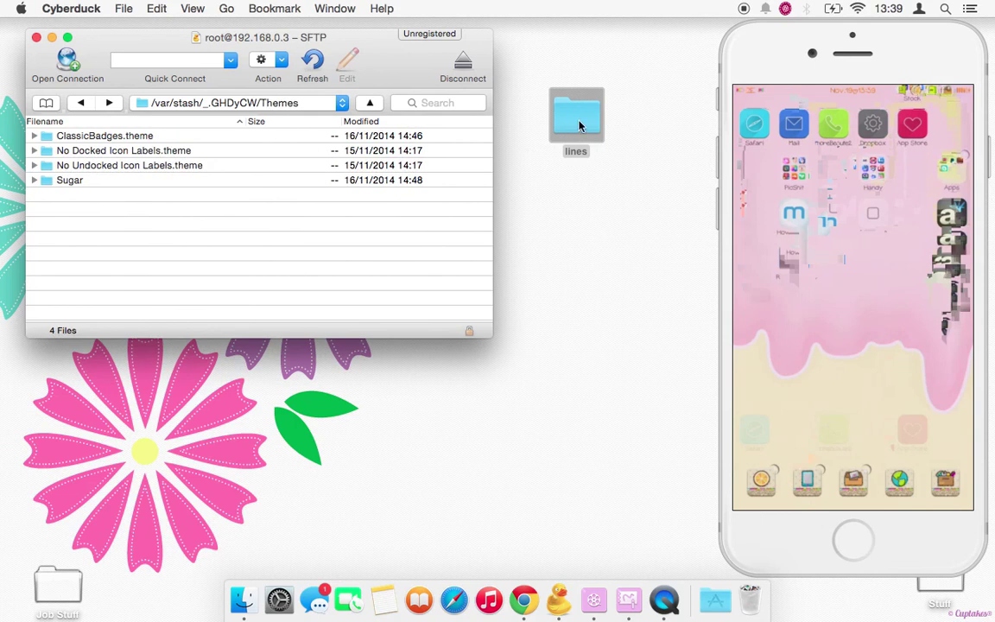
{"action": "left_click_drag", "start_coordinate": [579, 126], "coordinate": [431, 153]}
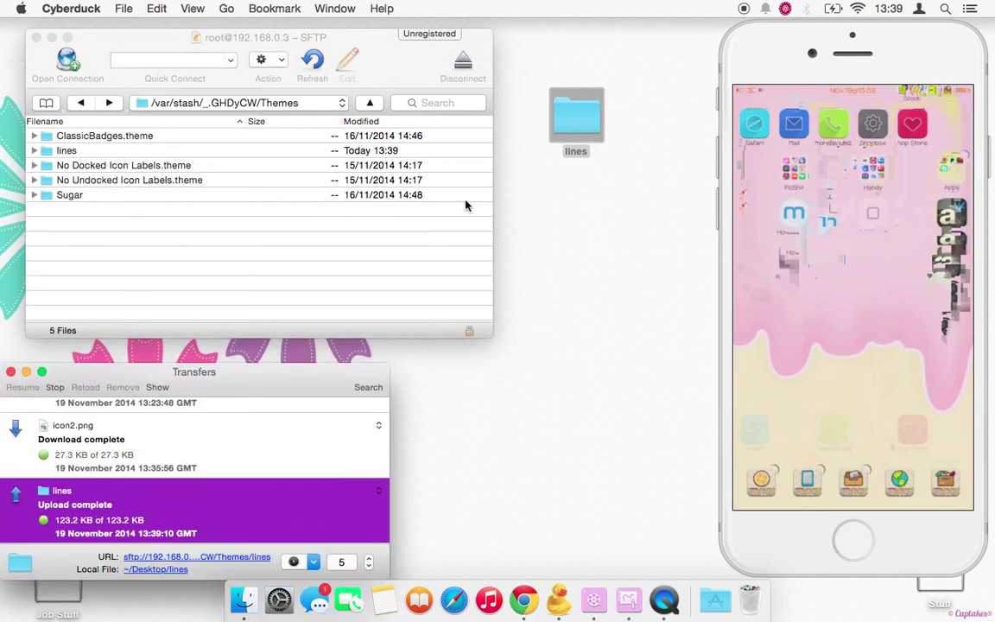
{"action": "left_click", "coordinate": [11, 372]}
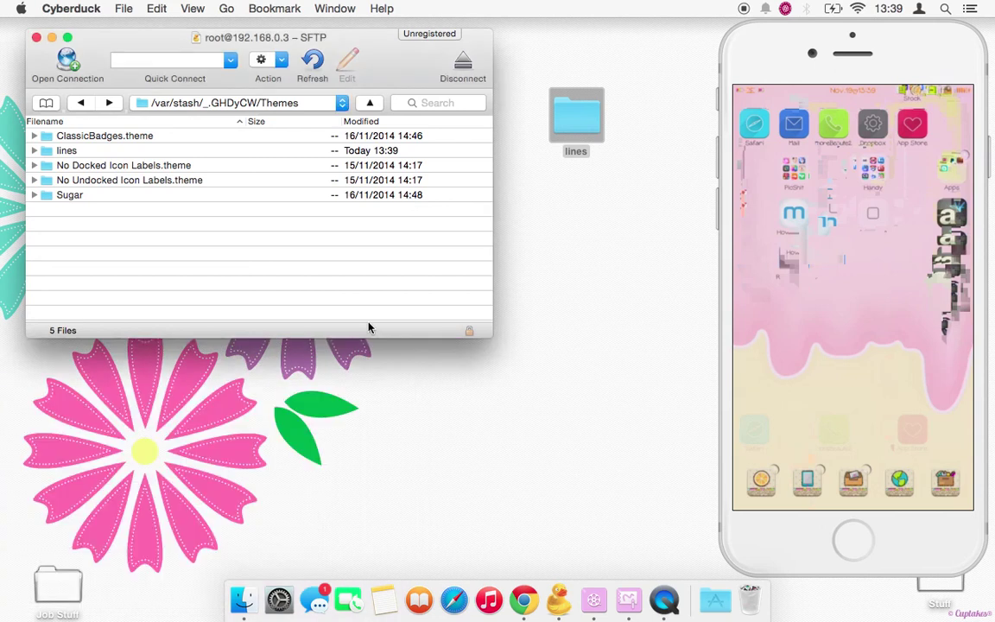